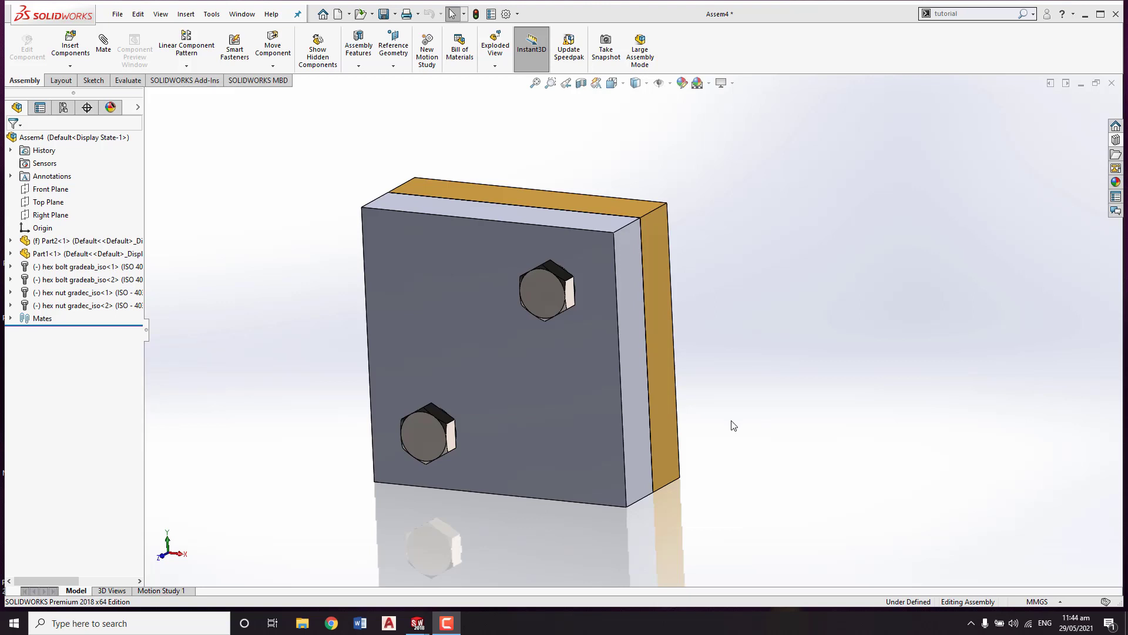
- Orbit, pan and zoom the bolted assembly to inspect bolt ends and nut side
{"action": "mouse_move", "coordinate": [882, 423]}
{"action": "middle_mouse_down"}
{"action": "mouse_move", "coordinate": [824, 449]}
{"action": "mouse_move", "coordinate": [876, 421]}
{"action": "mouse_move", "coordinate": [821, 443]}
{"action": "mouse_move", "coordinate": [672, 471]}
{"action": "mouse_move", "coordinate": [660, 395]}
{"action": "mouse_move", "coordinate": [769, 485]}
{"action": "mouse_move", "coordinate": [687, 425]}
{"action": "mouse_move", "coordinate": [700, 389]}
{"action": "mouse_move", "coordinate": [771, 368]}
{"action": "mouse_move", "coordinate": [748, 409]}
{"action": "middle_mouse_up"}
{"action": "scroll", "coordinate": [748, 409], "scroll_direction": "down", "scroll_amount": 1}
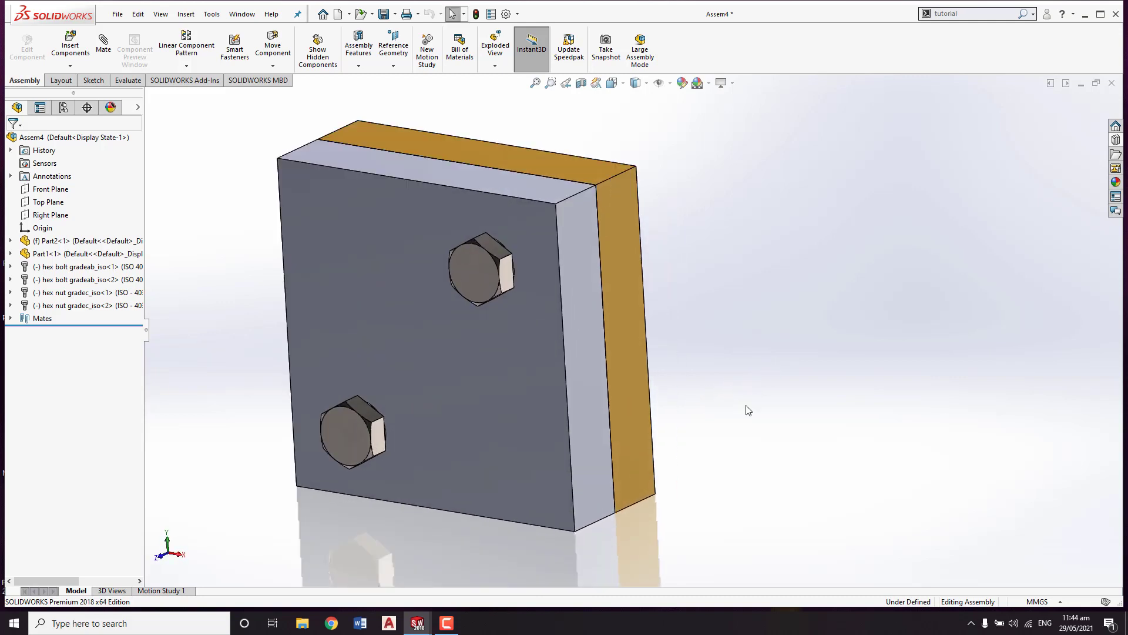
{"action": "middle_click_drag", "start_coordinate": [732, 377], "coordinate": [769, 394], "text": "ctrl"}
{"action": "mouse_move", "coordinate": [816, 452]}
{"action": "middle_mouse_down"}
{"action": "mouse_move", "coordinate": [653, 453]}
{"action": "mouse_move", "coordinate": [793, 458]}
{"action": "mouse_move", "coordinate": [821, 418]}
{"action": "mouse_move", "coordinate": [864, 395]}
{"action": "mouse_move", "coordinate": [806, 437]}
{"action": "mouse_move", "coordinate": [810, 461]}
{"action": "middle_mouse_up"}
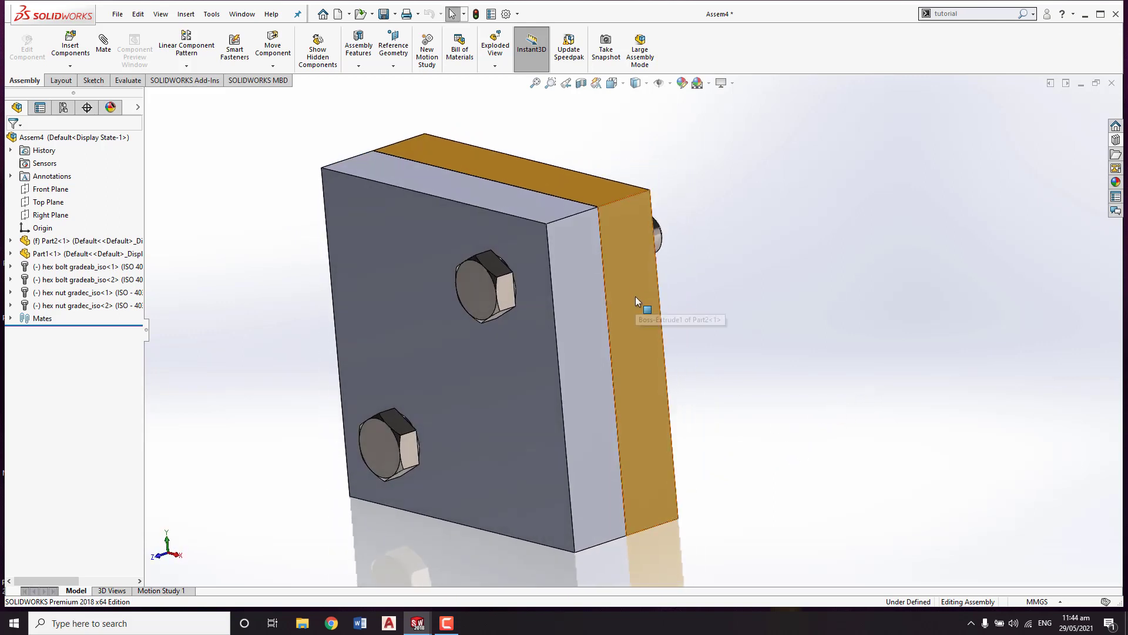
{"action": "mouse_move", "coordinate": [777, 343]}
{"action": "middle_mouse_down"}
{"action": "mouse_move", "coordinate": [760, 366]}
{"action": "mouse_move", "coordinate": [789, 351]}
{"action": "middle_mouse_up"}
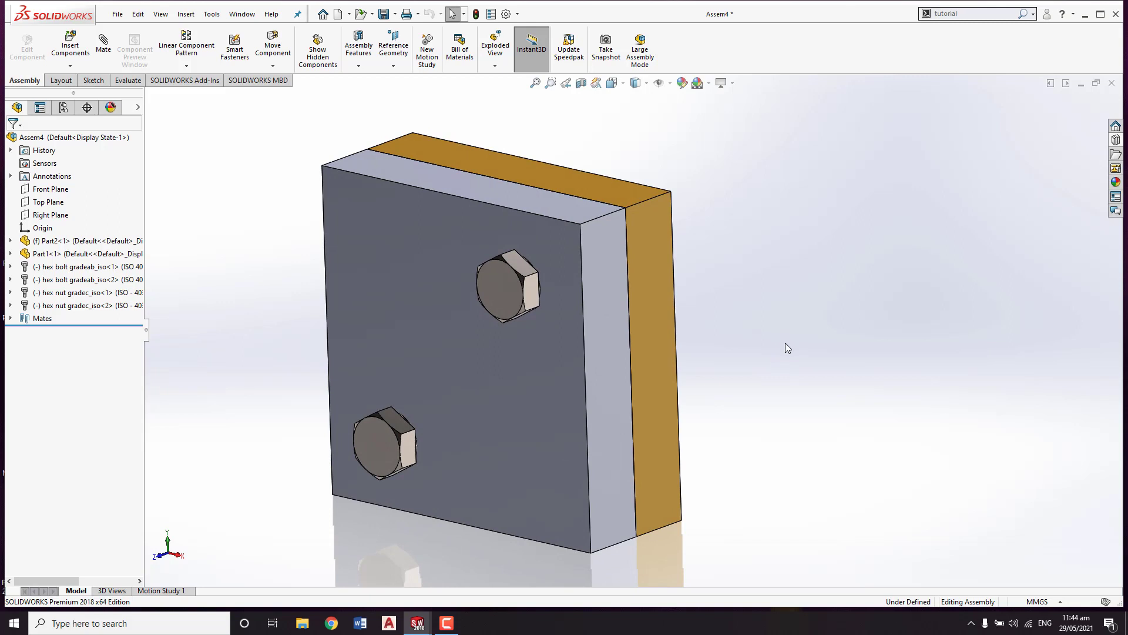
{"action": "key", "text": "Left"}
{"action": "key", "text": "Up"}
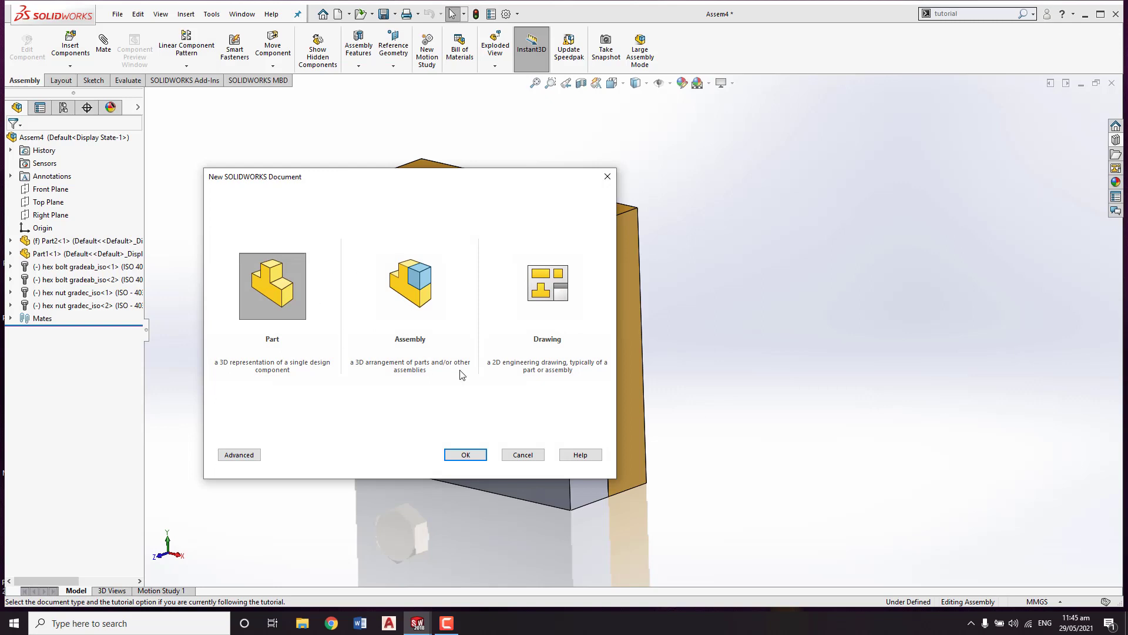
- Create a new part and draw a centre rectangle at the origin on the Front Plane
{"action": "left_click", "coordinate": [466, 455]}
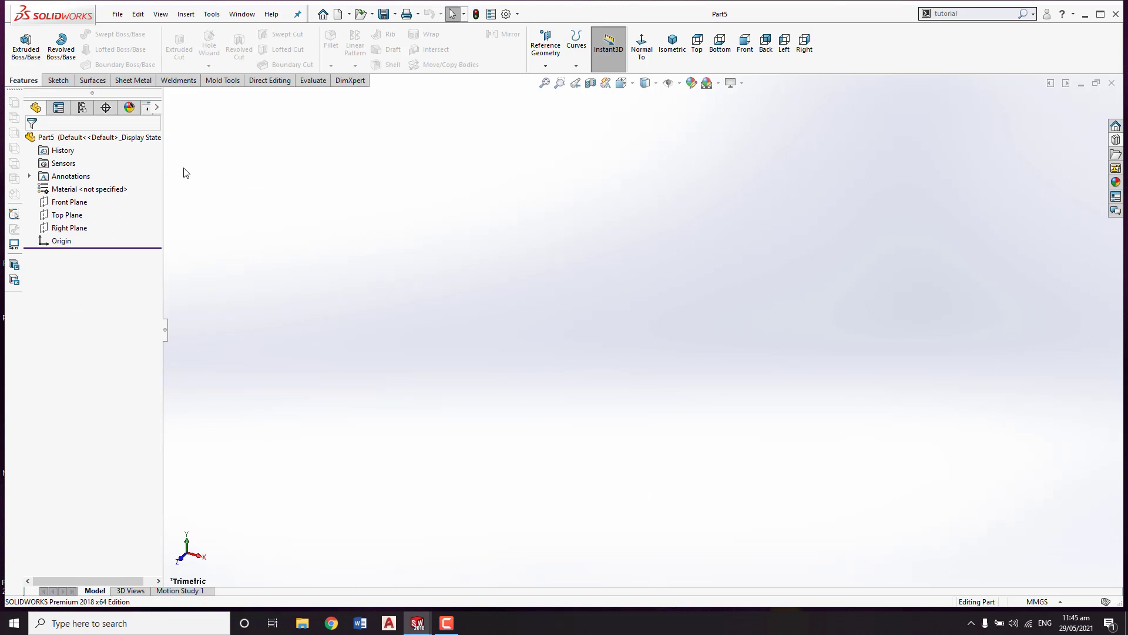
{"action": "left_click", "coordinate": [25, 52]}
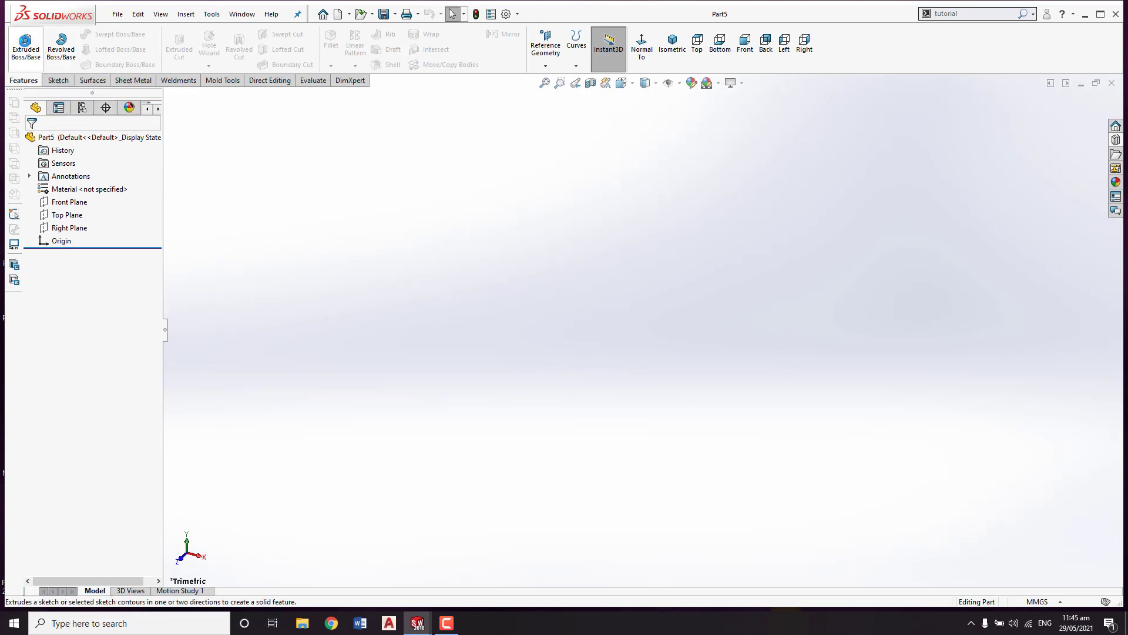
{"action": "left_click", "coordinate": [499, 209]}
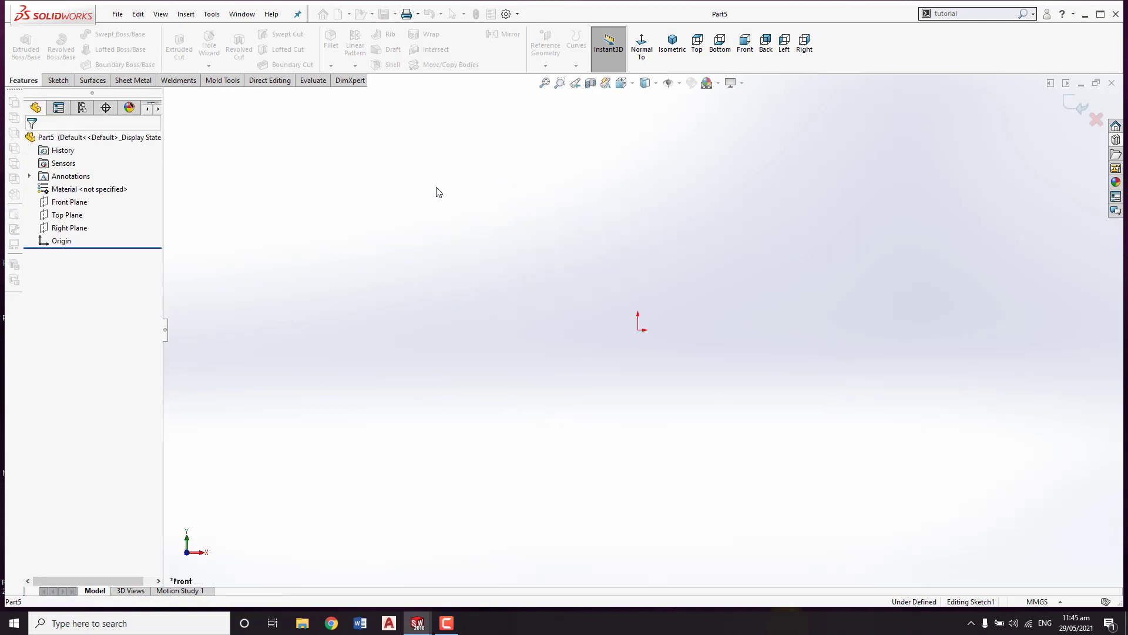
{"action": "left_click", "coordinate": [93, 49]}
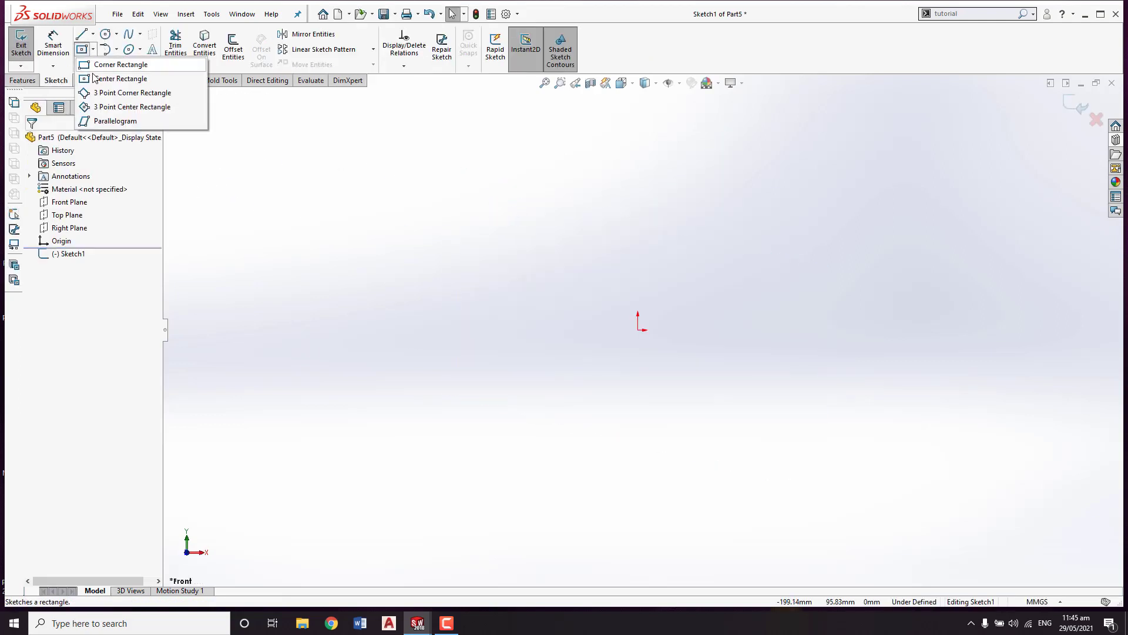
{"action": "left_click", "coordinate": [109, 78]}
{"action": "left_click", "coordinate": [638, 330]}
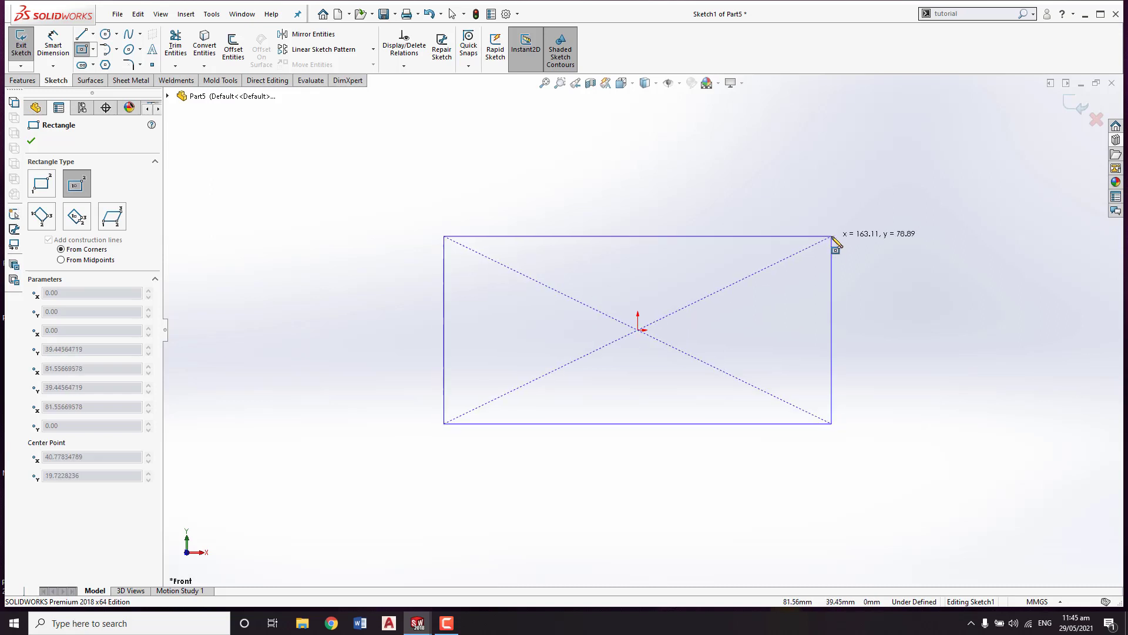
{"action": "left_click", "coordinate": [851, 197]}
{"action": "key", "text": "Escape"}
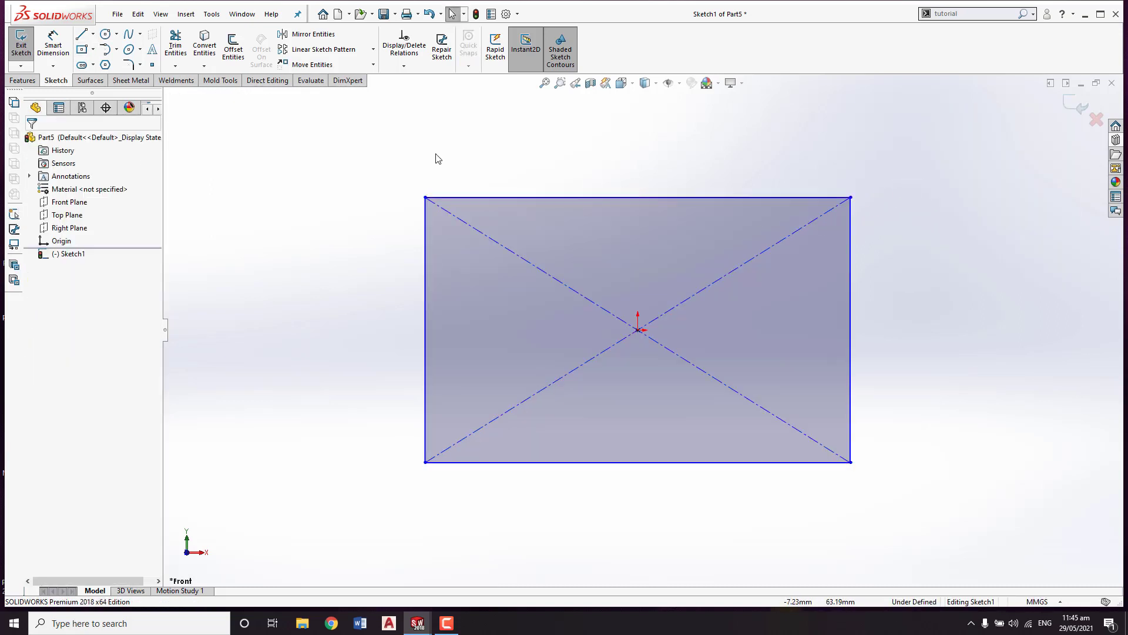
- Dimension the rectangle's width and height to 100 mm each
{"action": "left_click", "coordinate": [53, 44]}
{"action": "left_click", "coordinate": [531, 197]}
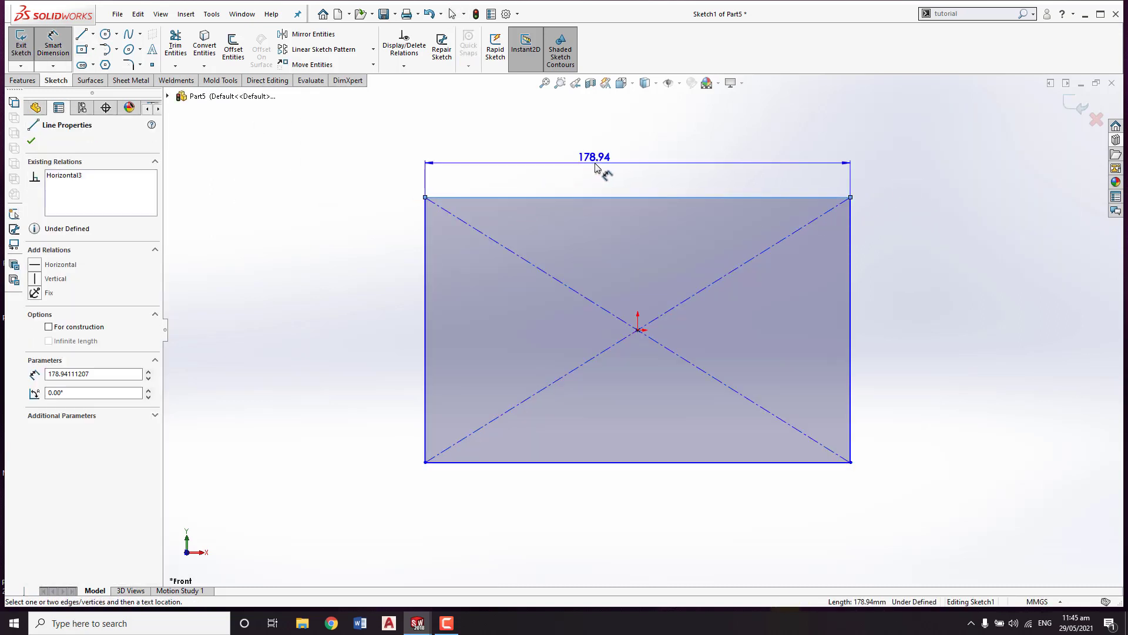
{"action": "left_click", "coordinate": [591, 168]}
{"action": "type", "text": "100"}
{"action": "key", "text": "Return"}
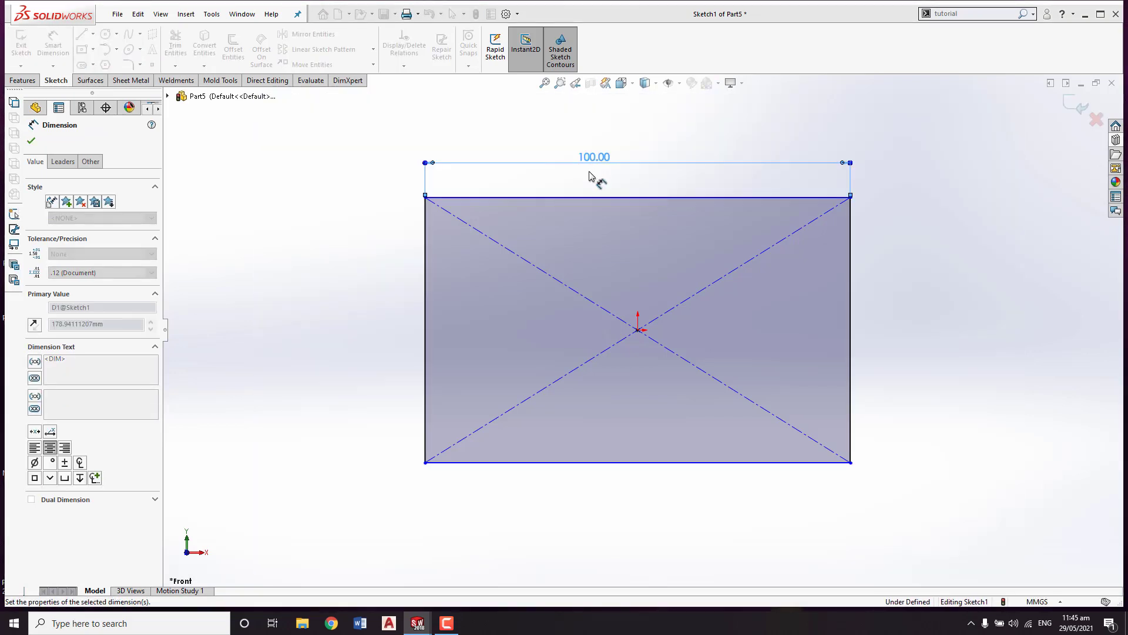
{"action": "left_click", "coordinate": [425, 294]}
{"action": "left_click", "coordinate": [397, 313]}
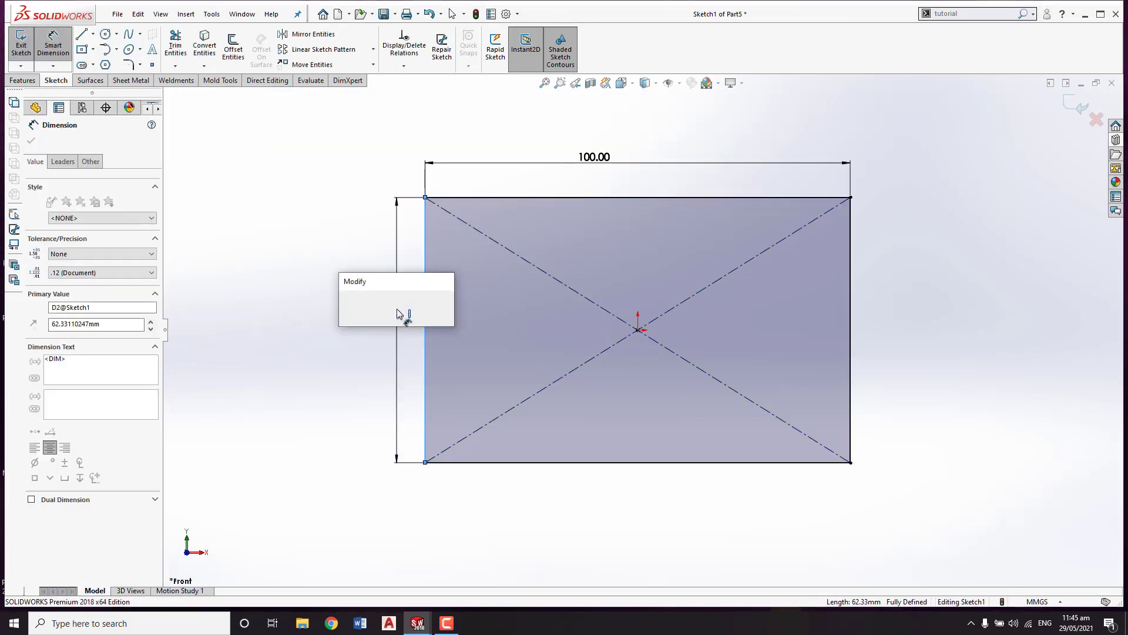
{"action": "type", "text": "100"}
{"action": "key", "text": "Return"}
{"action": "right_click", "coordinate": [963, 218]}
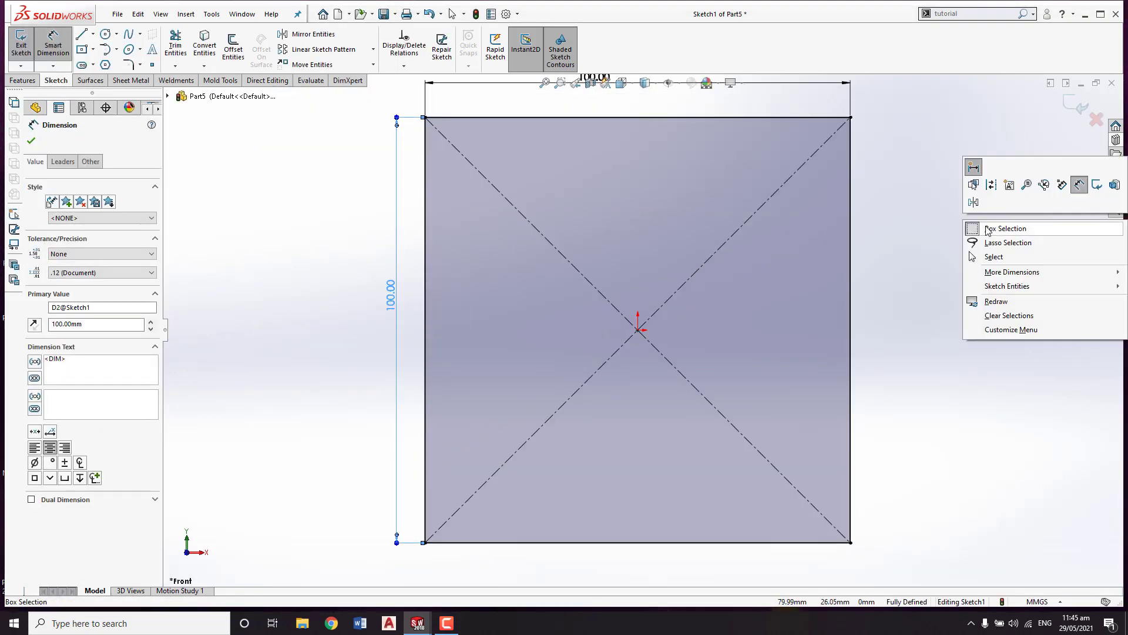
{"action": "left_click", "coordinate": [994, 255]}
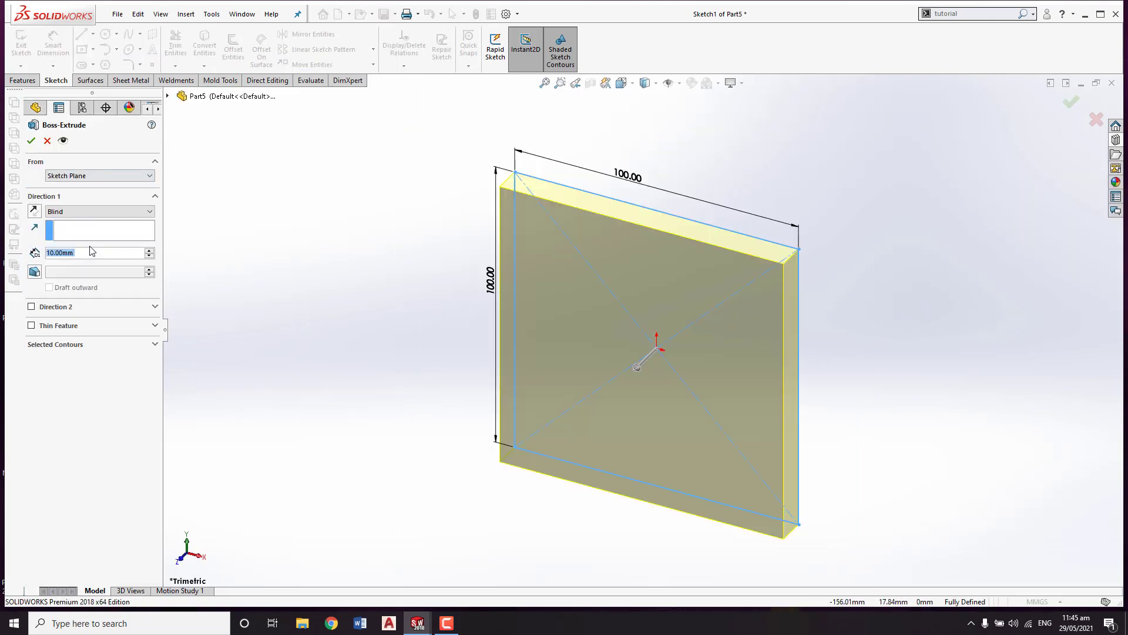
- Extrude the 100 × 100 square 20 mm deep and orbit the new plate upright
{"action": "scroll", "coordinate": [91, 252], "scroll_direction": "up", "scroll_amount": 1}
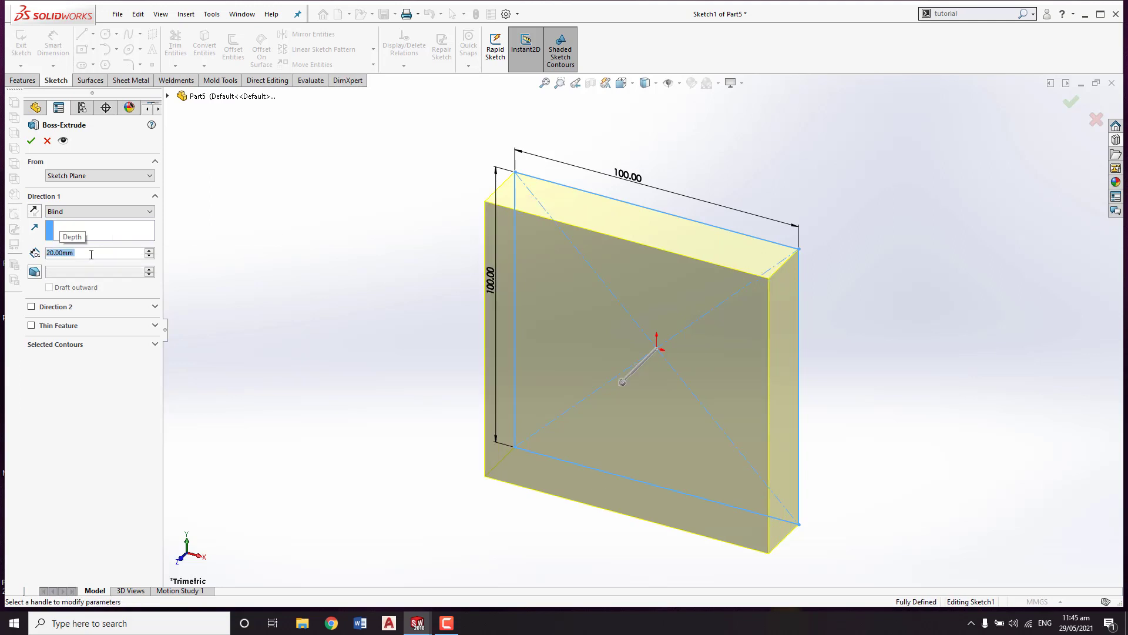
{"action": "left_click", "coordinate": [34, 140]}
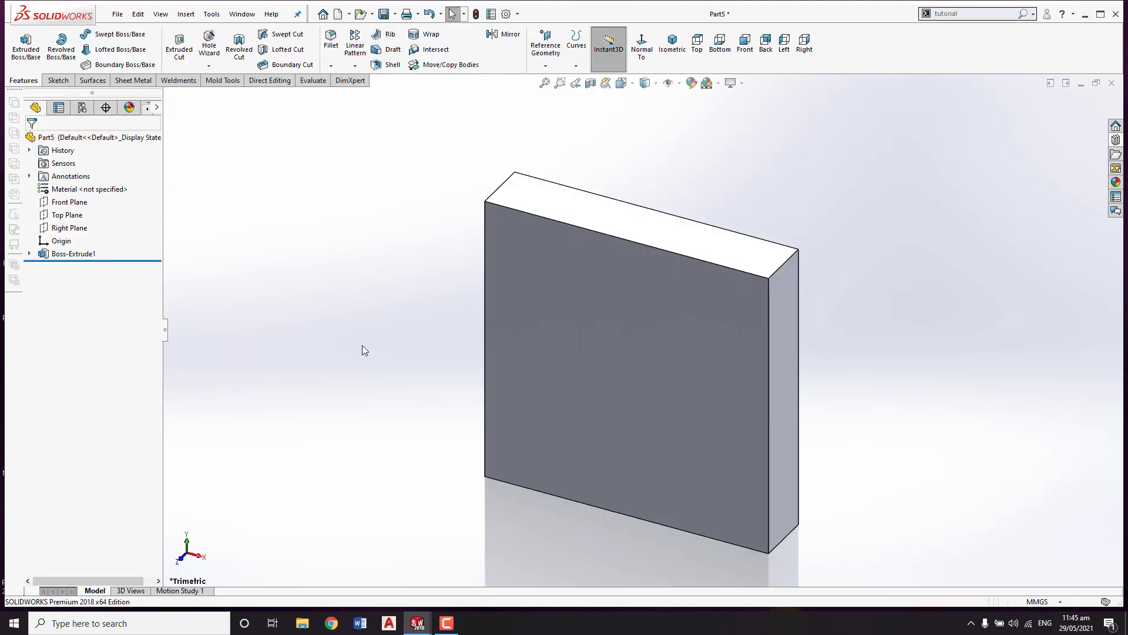
{"action": "mouse_move", "coordinate": [362, 345]}
{"action": "middle_mouse_down"}
{"action": "mouse_move", "coordinate": [414, 342]}
{"action": "mouse_move", "coordinate": [397, 345]}
{"action": "middle_mouse_up"}
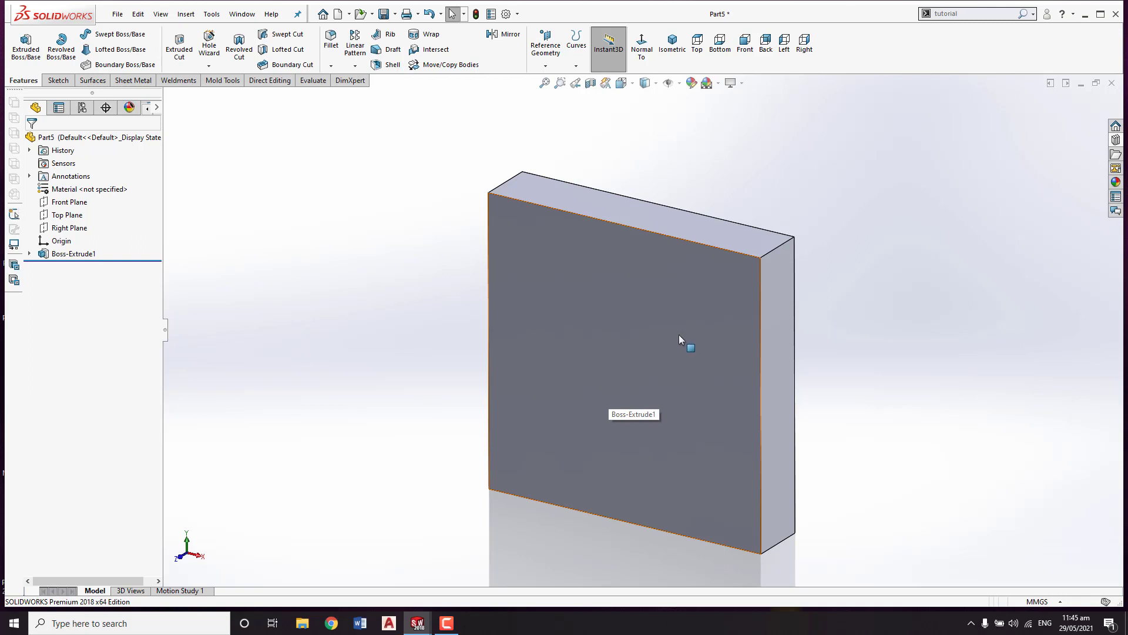
{"action": "middle_click_drag", "start_coordinate": [638, 399], "coordinate": [644, 385]}
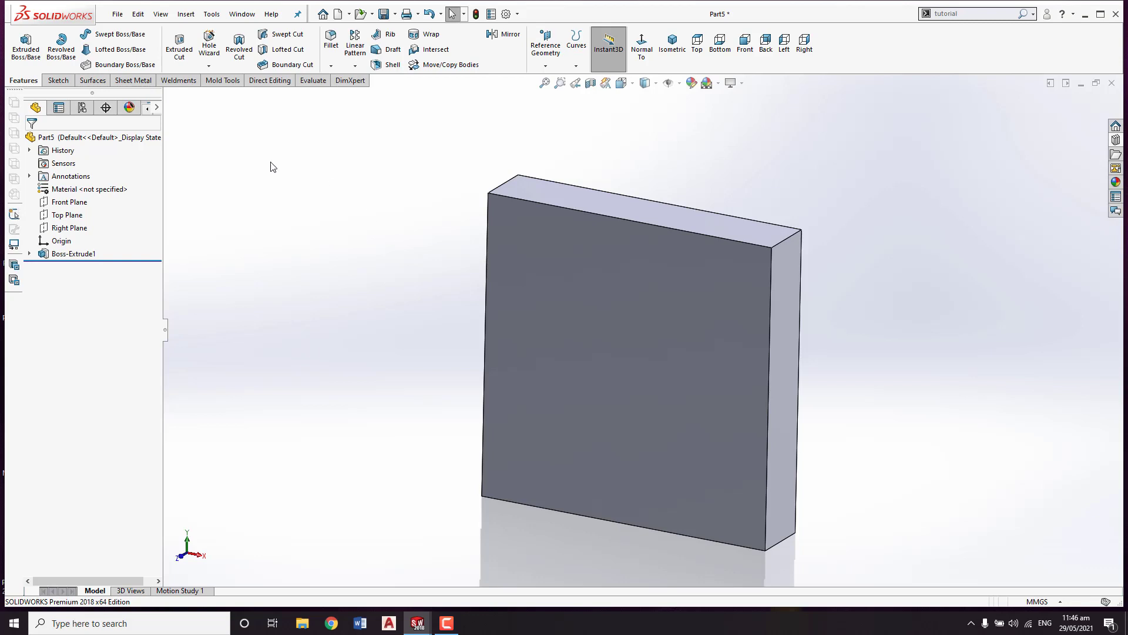
- Add two Ø12.0 Through All drill holes on the front face, upper right and lower left
{"action": "left_click", "coordinate": [215, 50]}
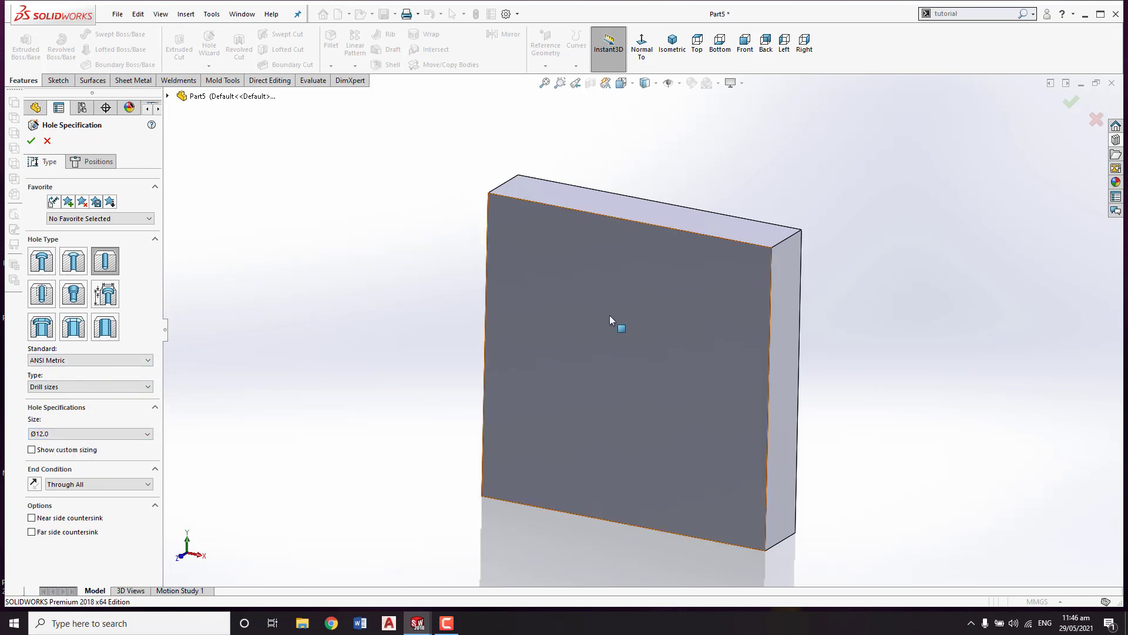
{"action": "left_click", "coordinate": [98, 163]}
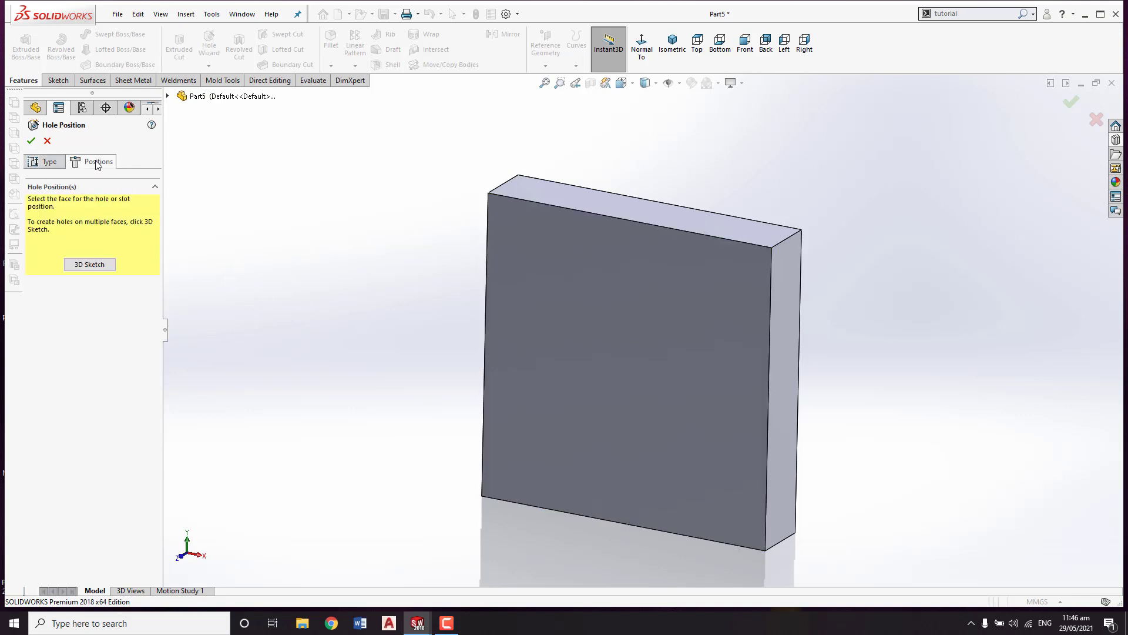
{"action": "left_click", "coordinate": [573, 303]}
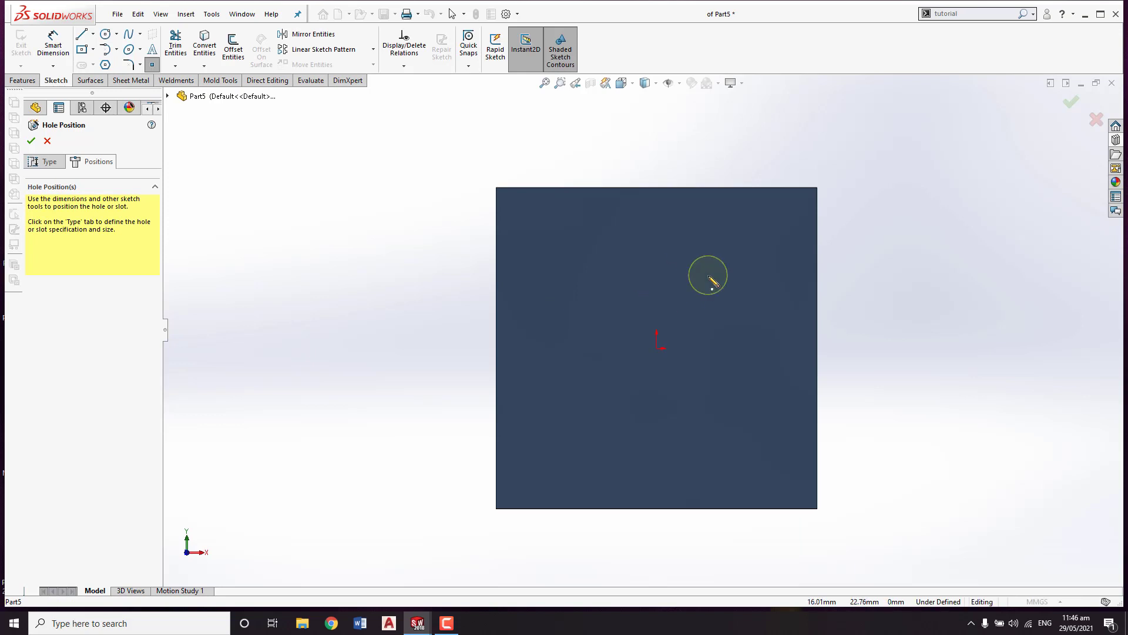
{"action": "mouse_move", "coordinate": [710, 274]}
{"action": "left_mouse_down"}
{"action": "mouse_move", "coordinate": [598, 292]}
{"action": "mouse_move", "coordinate": [680, 271]}
{"action": "mouse_move", "coordinate": [714, 291]}
{"action": "left_mouse_up"}
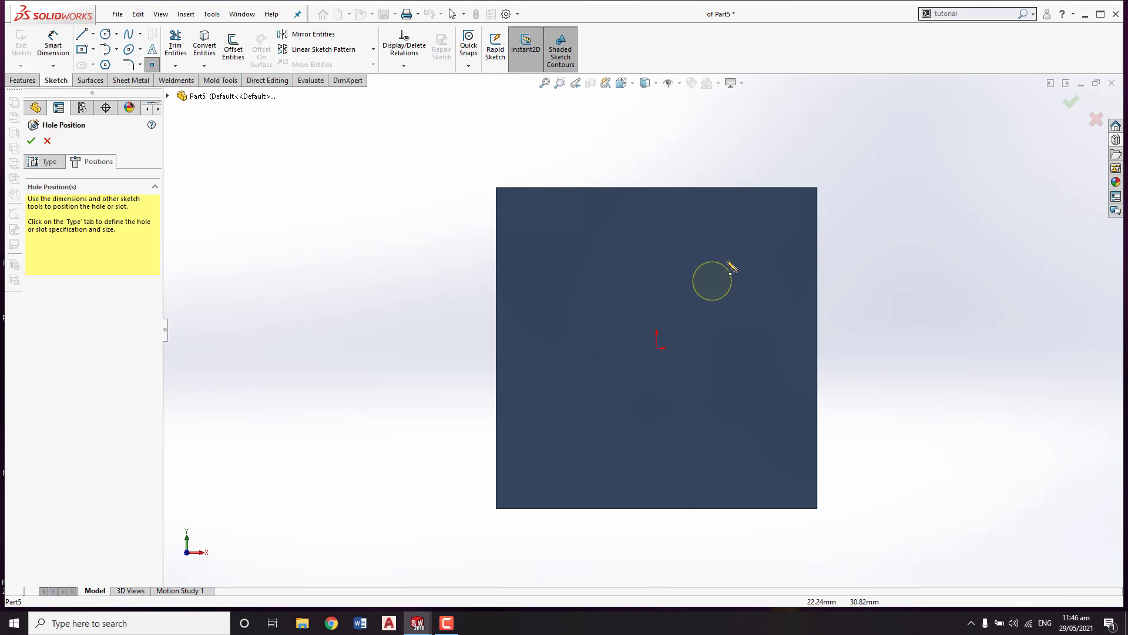
{"action": "left_click", "coordinate": [725, 258]}
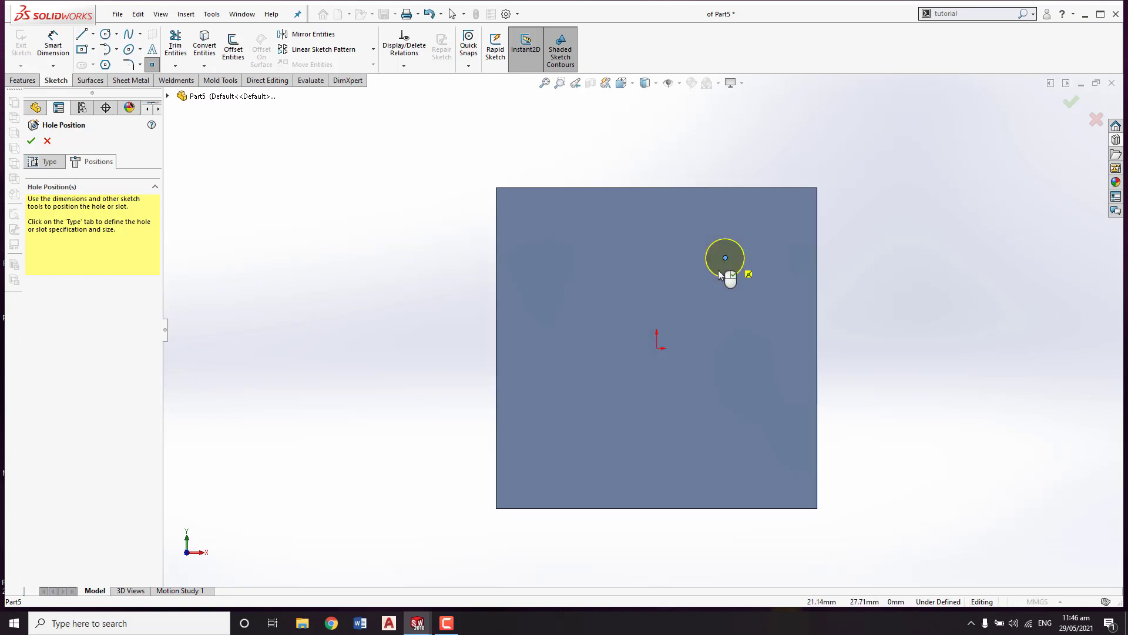
{"action": "left_click", "coordinate": [576, 435]}
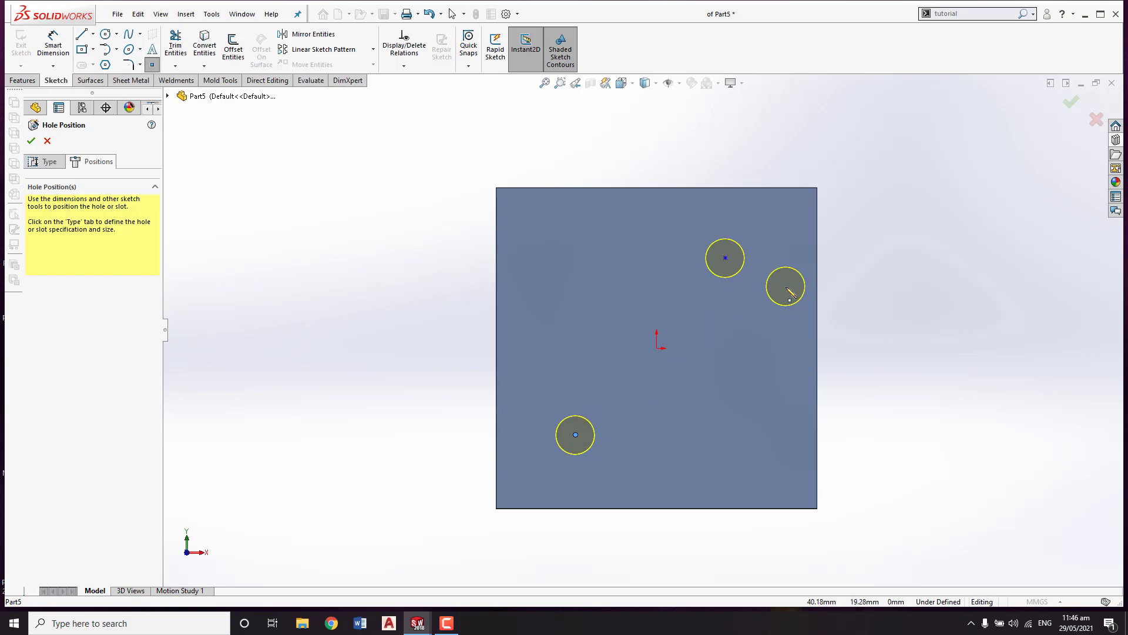
{"action": "right_click", "coordinate": [915, 228]}
{"action": "left_click", "coordinate": [915, 229]}
{"action": "mouse_move", "coordinate": [929, 221]}
{"action": "middle_mouse_down"}
{"action": "mouse_move", "coordinate": [901, 246]}
{"action": "mouse_move", "coordinate": [926, 228]}
{"action": "mouse_move", "coordinate": [871, 244]}
{"action": "mouse_move", "coordinate": [794, 313]}
{"action": "mouse_move", "coordinate": [856, 315]}
{"action": "mouse_move", "coordinate": [864, 222]}
{"action": "mouse_move", "coordinate": [880, 249]}
{"action": "middle_mouse_up"}
{"action": "left_click", "coordinate": [1070, 102]}
- Save the two-hole plate as part file A on the Desktop
{"action": "left_click", "coordinate": [834, 284]}
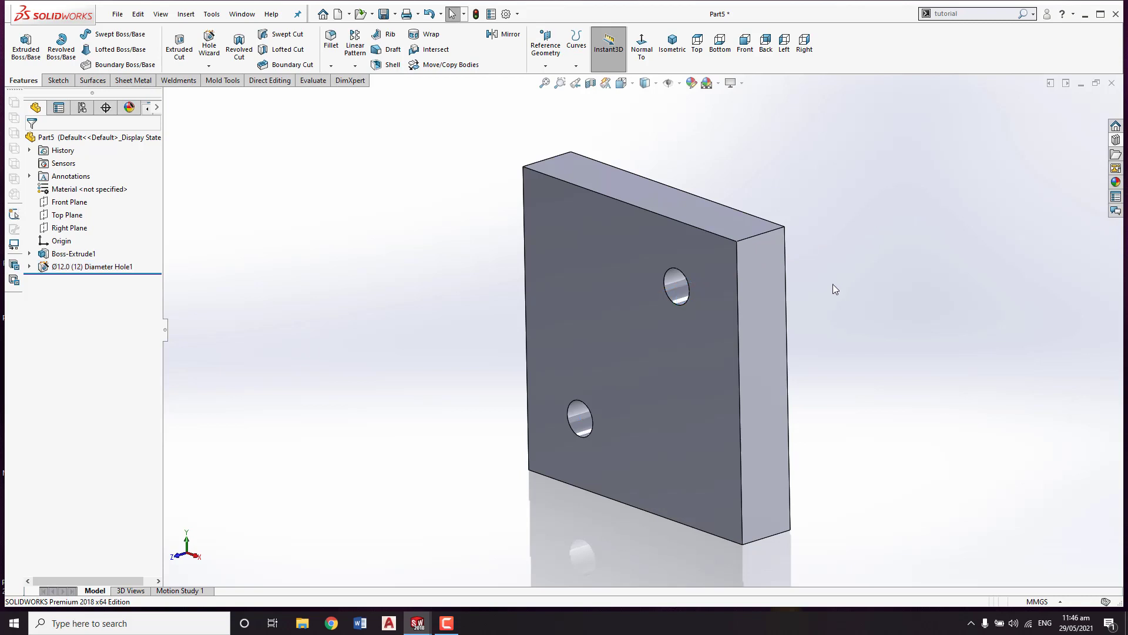
{"action": "mouse_move", "coordinate": [833, 283]}
{"action": "middle_mouse_down"}
{"action": "mouse_move", "coordinate": [852, 269]}
{"action": "mouse_move", "coordinate": [801, 317]}
{"action": "mouse_move", "coordinate": [841, 272]}
{"action": "mouse_move", "coordinate": [848, 199]}
{"action": "middle_mouse_up"}
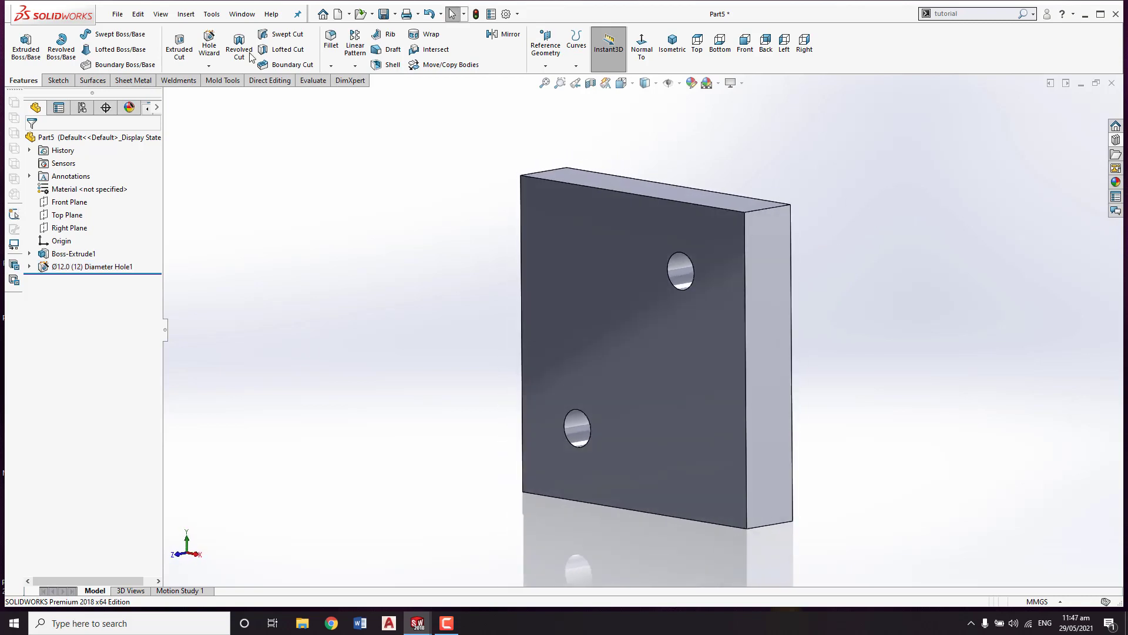
{"action": "left_click", "coordinate": [118, 15]}
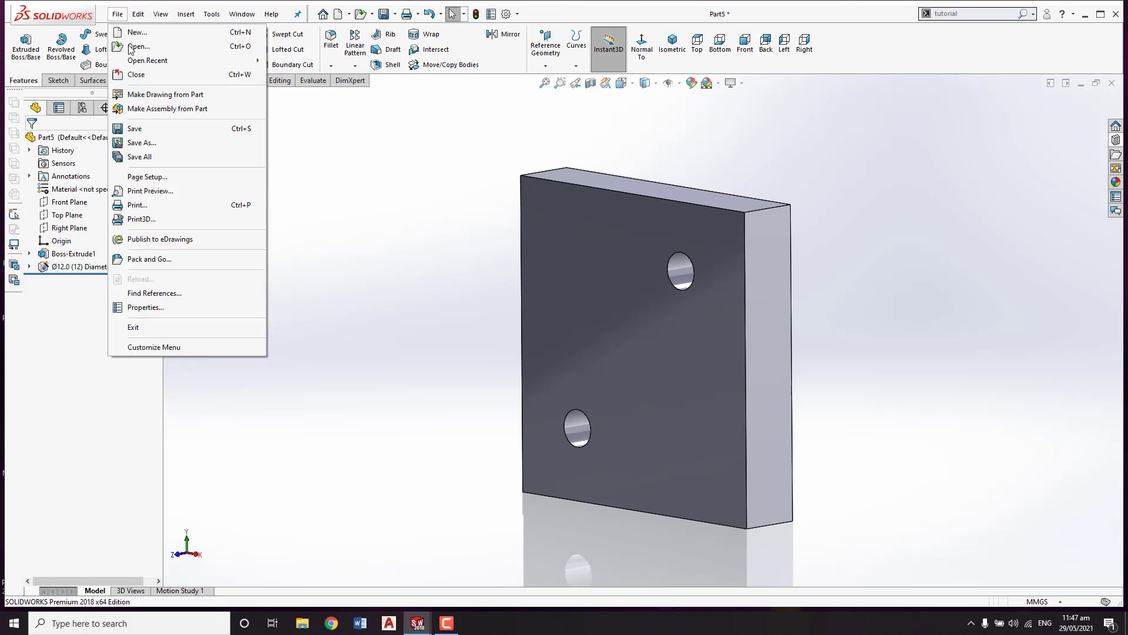
{"action": "left_click", "coordinate": [135, 129]}
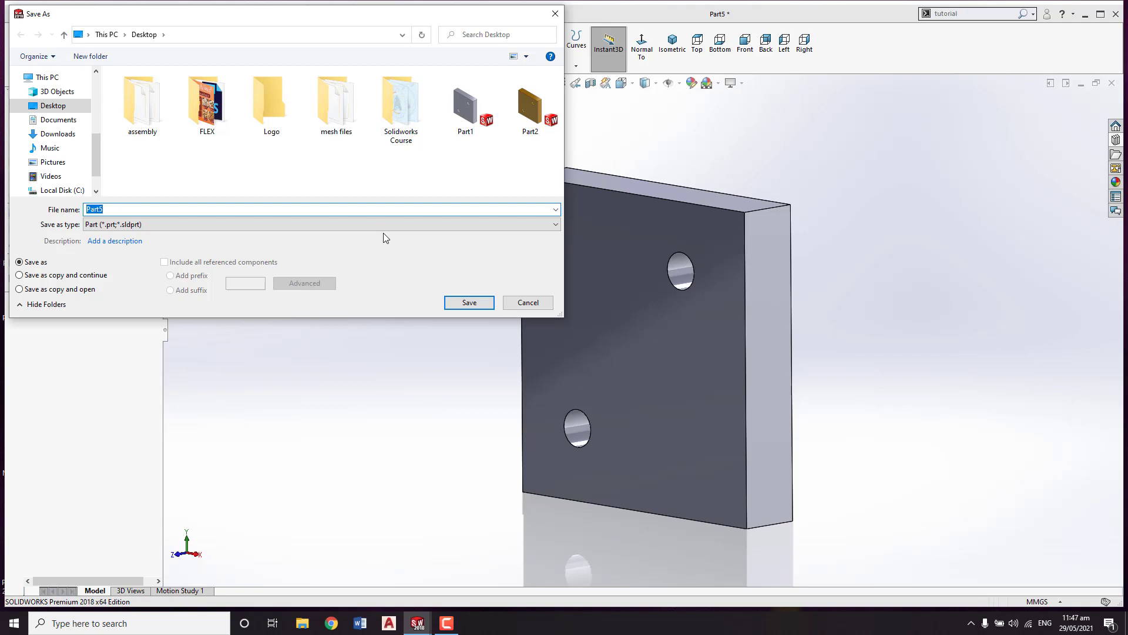
{"action": "key", "text": "Return"}
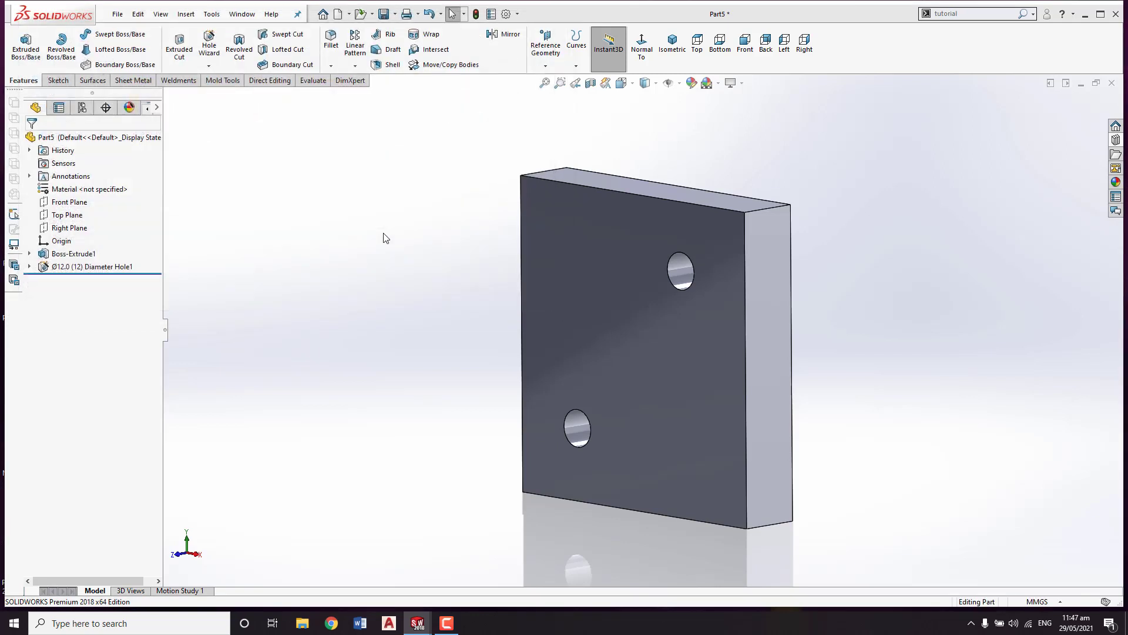
- Orbit and zoom to inspect the plate's top face and holed face
{"action": "middle_click_drag", "start_coordinate": [472, 241], "coordinate": [463, 272]}
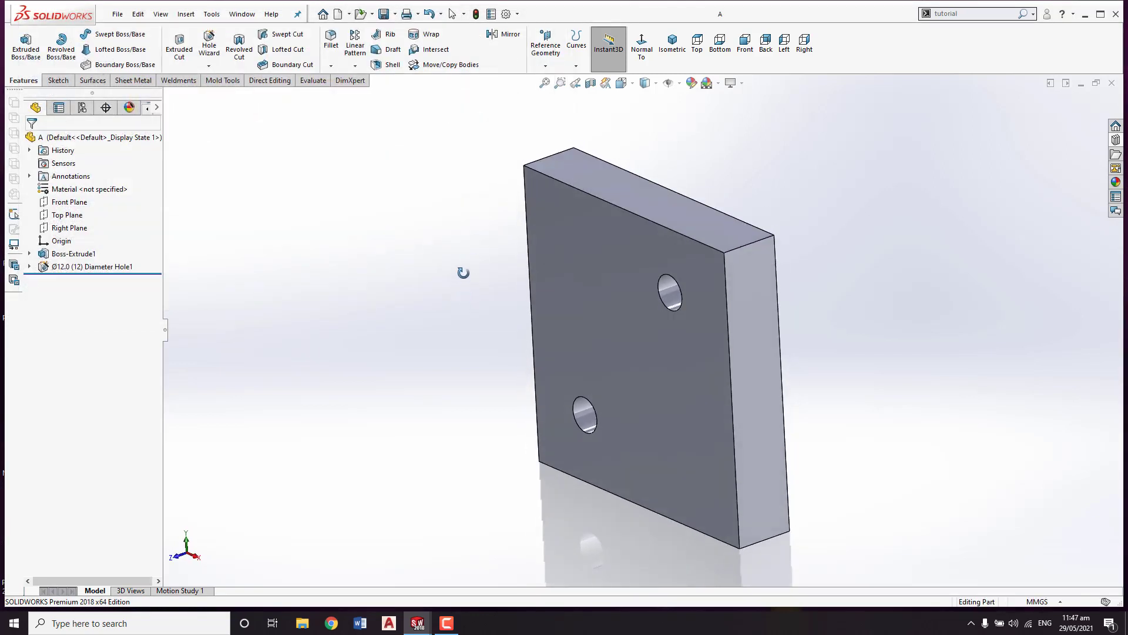
{"action": "scroll", "coordinate": [721, 291], "scroll_direction": "down", "scroll_amount": 2}
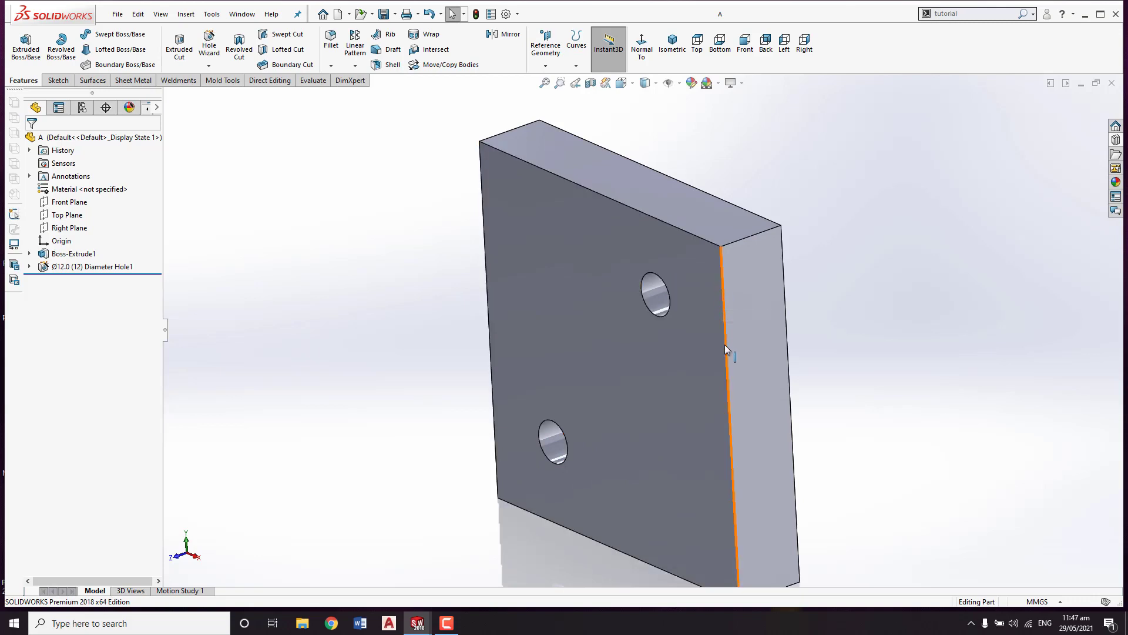
{"action": "scroll", "coordinate": [725, 346], "scroll_direction": "up", "scroll_amount": 2}
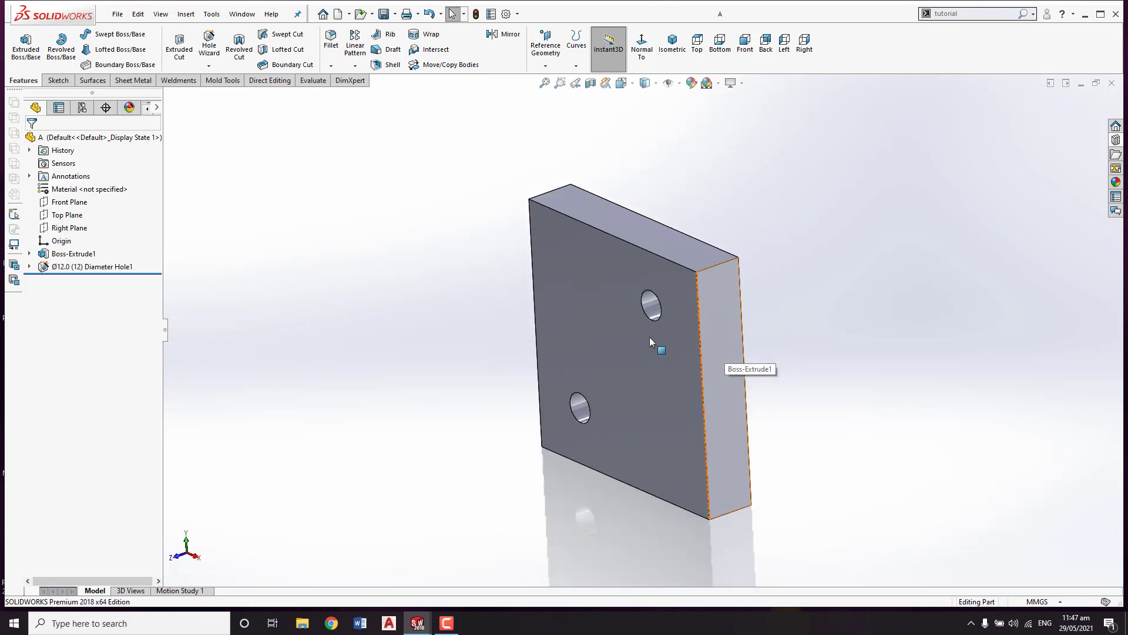
{"action": "middle_click_drag", "start_coordinate": [650, 337], "coordinate": [655, 371]}
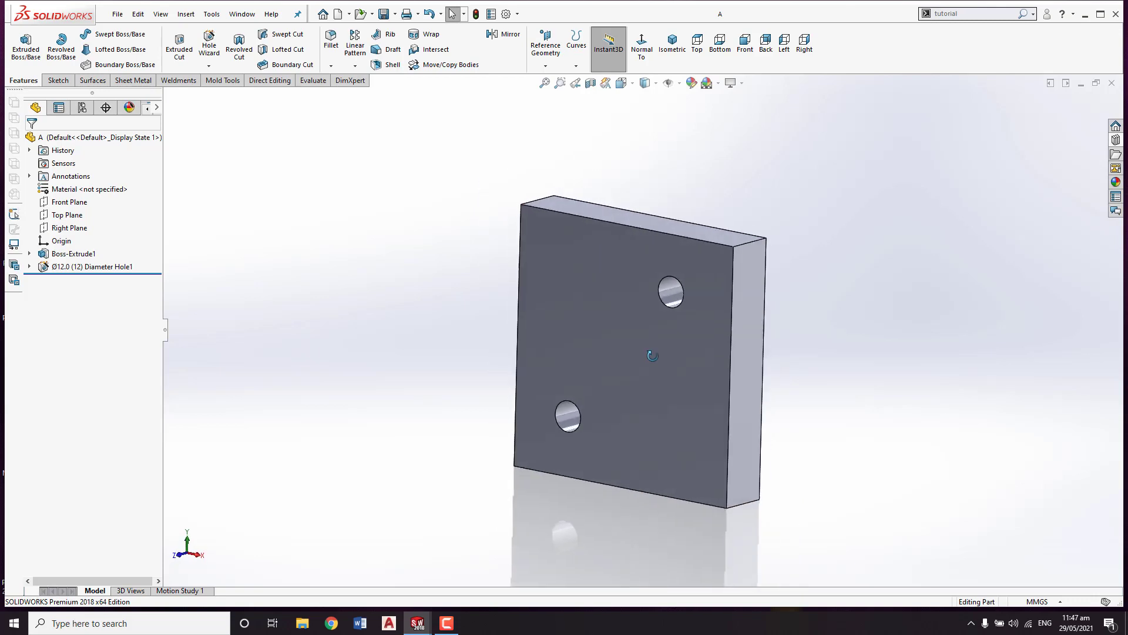
- Apply a brown appearance (RGB 143,69,0) to the whole of part A
{"action": "right_click", "coordinate": [640, 265]}
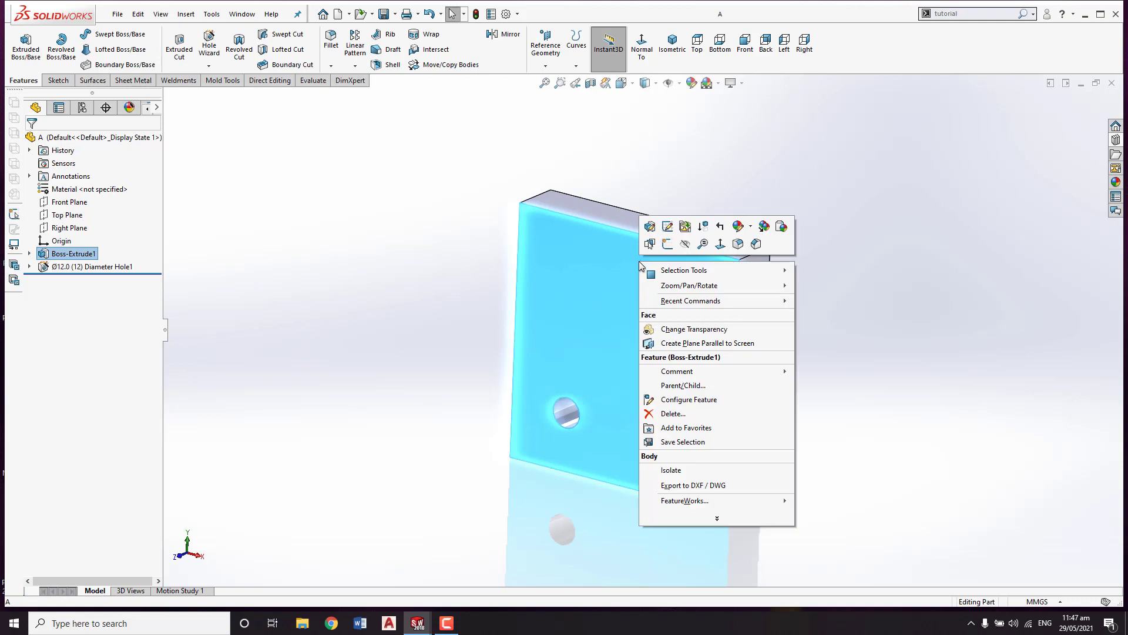
{"action": "left_click", "coordinate": [751, 228]}
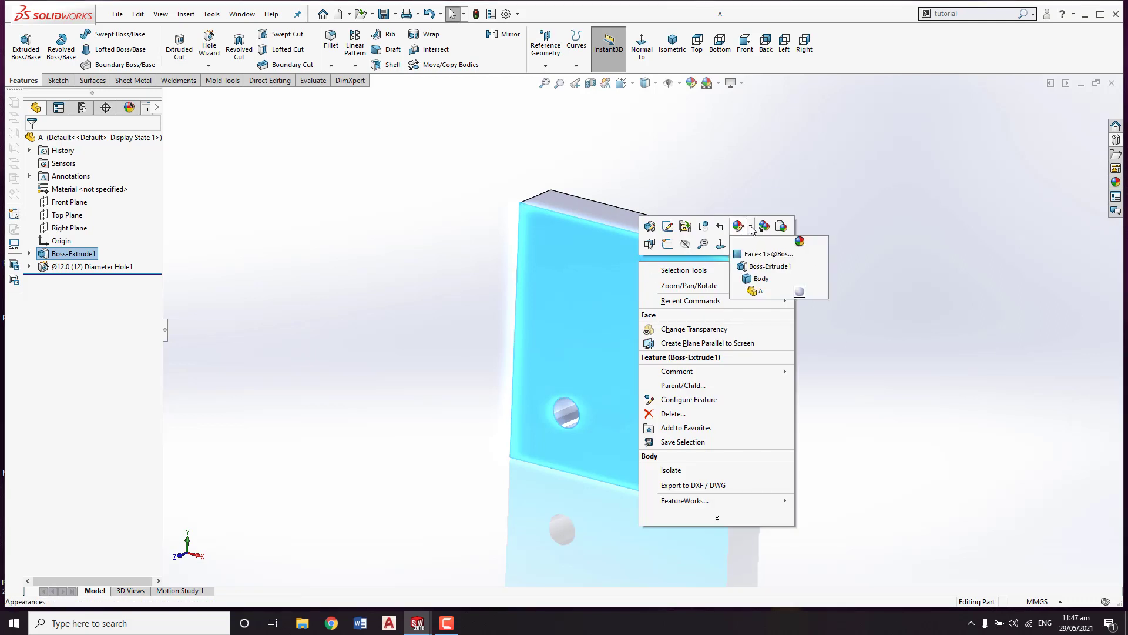
{"action": "left_click", "coordinate": [758, 292]}
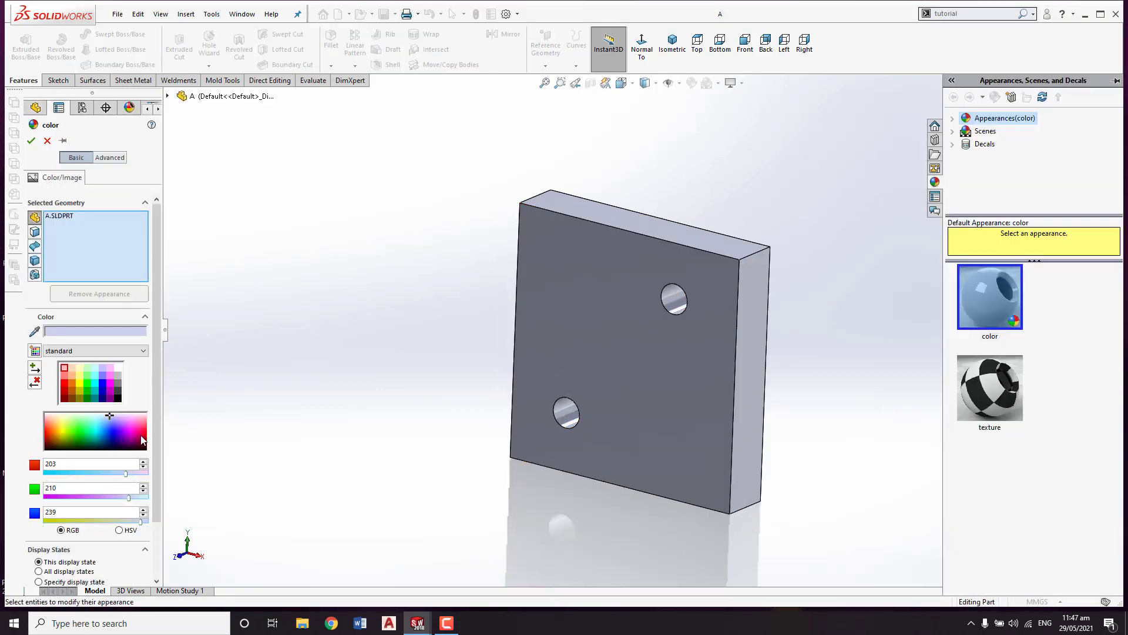
{"action": "left_click", "coordinate": [58, 436]}
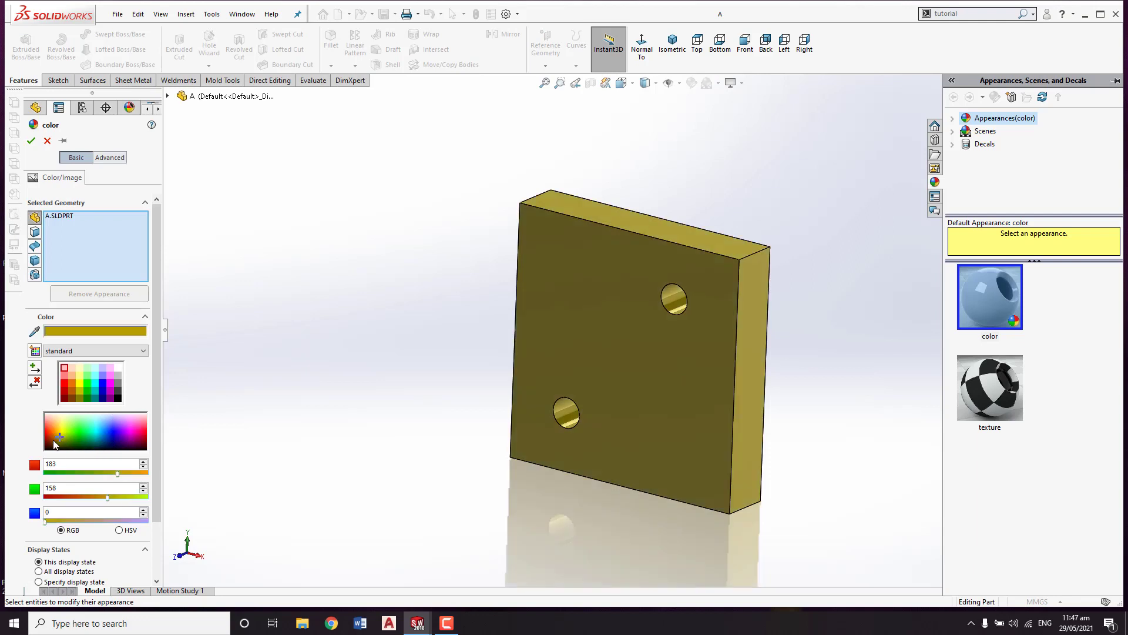
{"action": "left_click", "coordinate": [53, 439]}
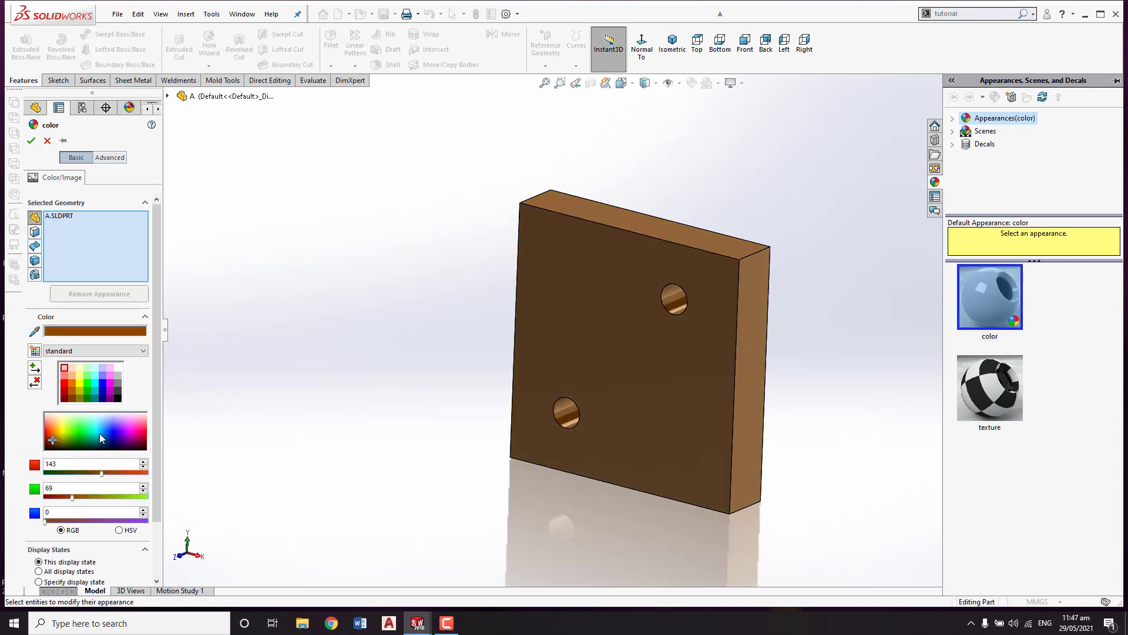
{"action": "left_click", "coordinate": [31, 141]}
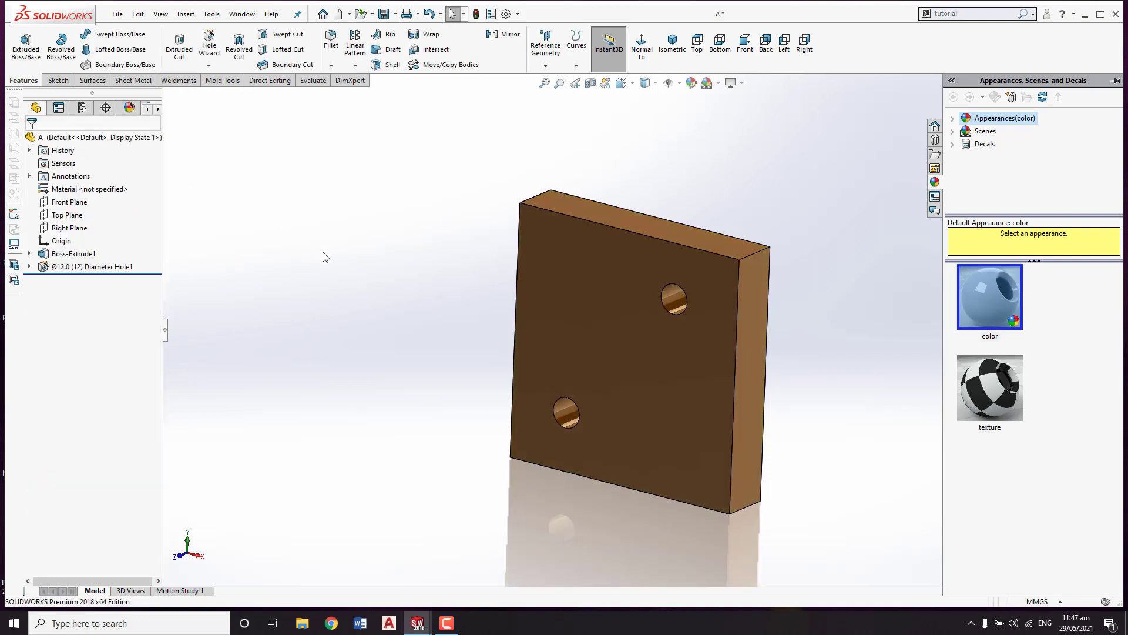
{"action": "mouse_move", "coordinate": [816, 323]}
{"action": "middle_mouse_down"}
{"action": "mouse_move", "coordinate": [776, 386]}
{"action": "mouse_move", "coordinate": [814, 330]}
{"action": "mouse_move", "coordinate": [796, 312]}
{"action": "middle_mouse_up"}
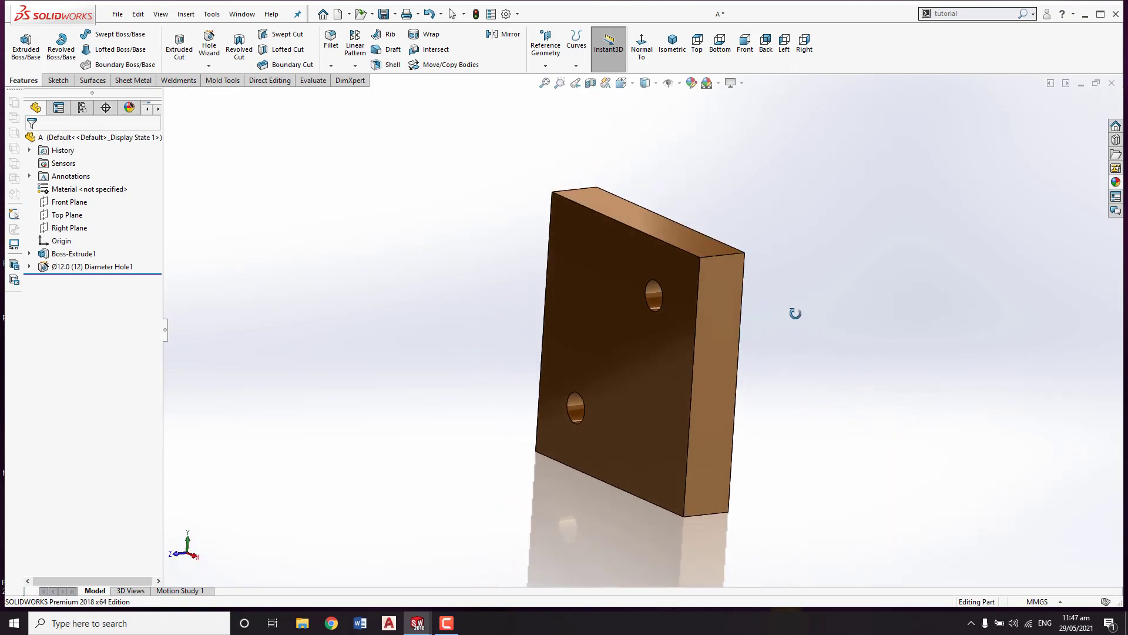
- Save the brown plate as a second part named B and look it over
{"action": "left_click", "coordinate": [118, 14]}
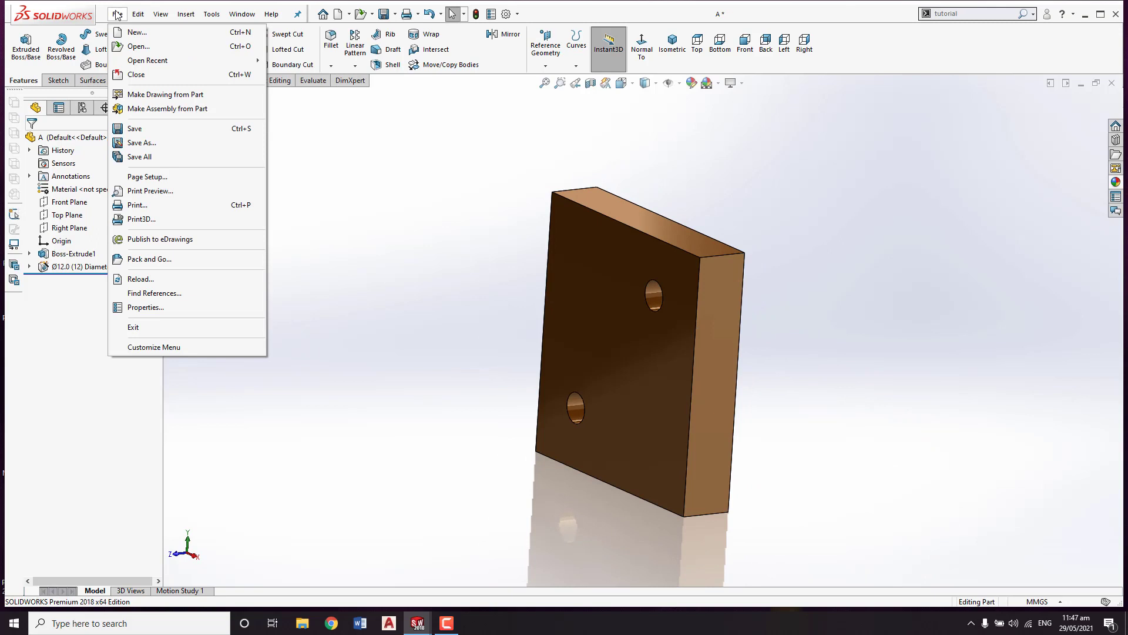
{"action": "left_click", "coordinate": [394, 254]}
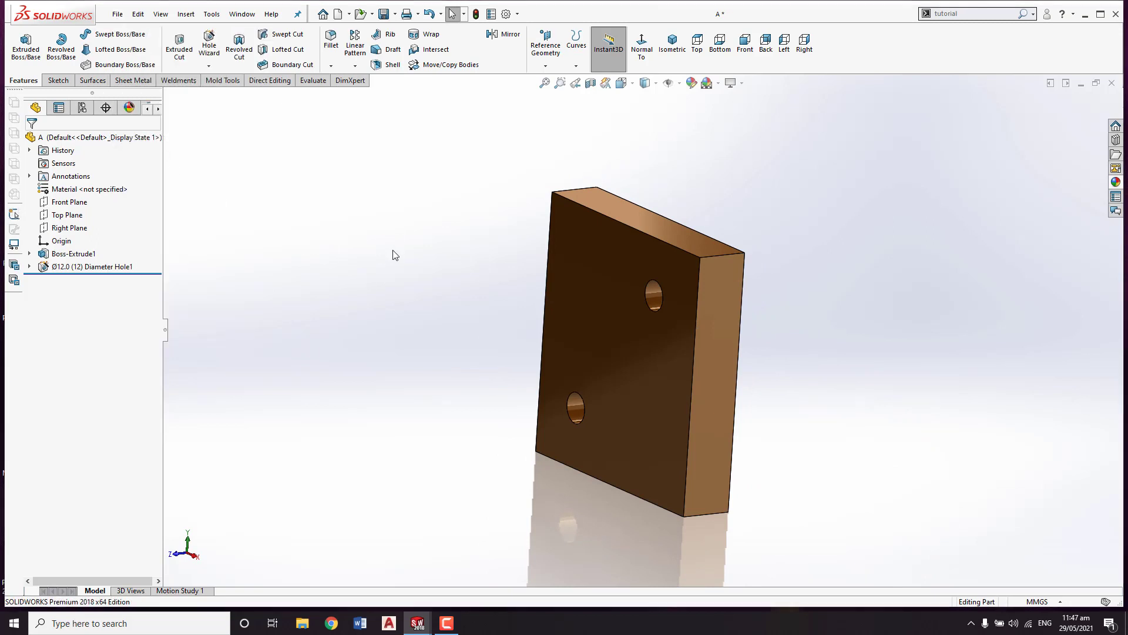
{"action": "type", "text": "b"}
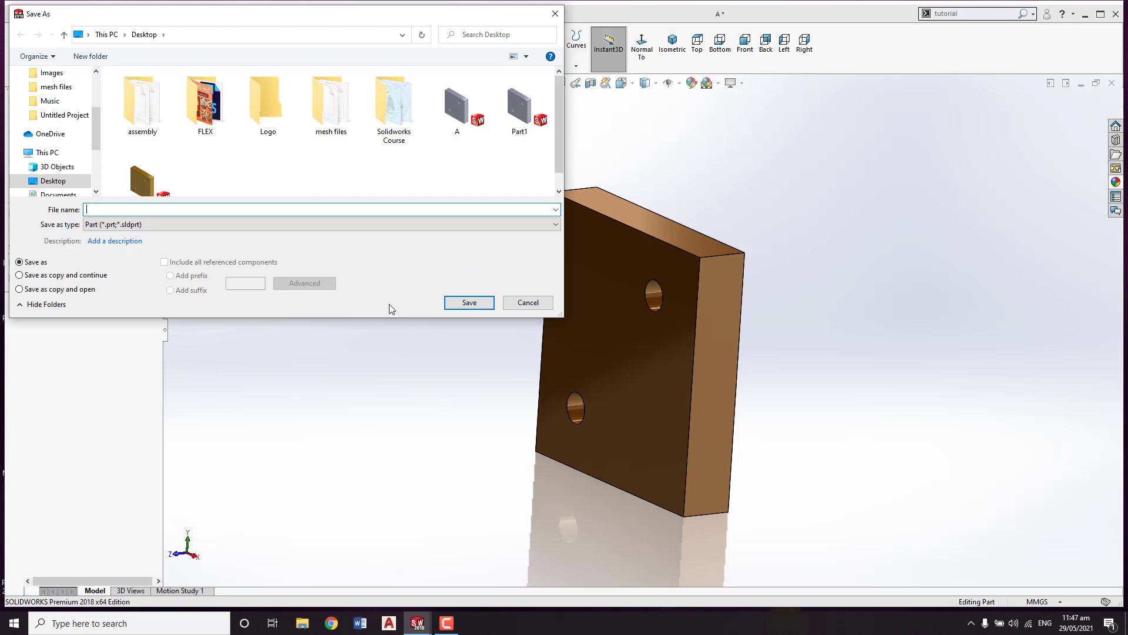
{"action": "key", "text": "Return"}
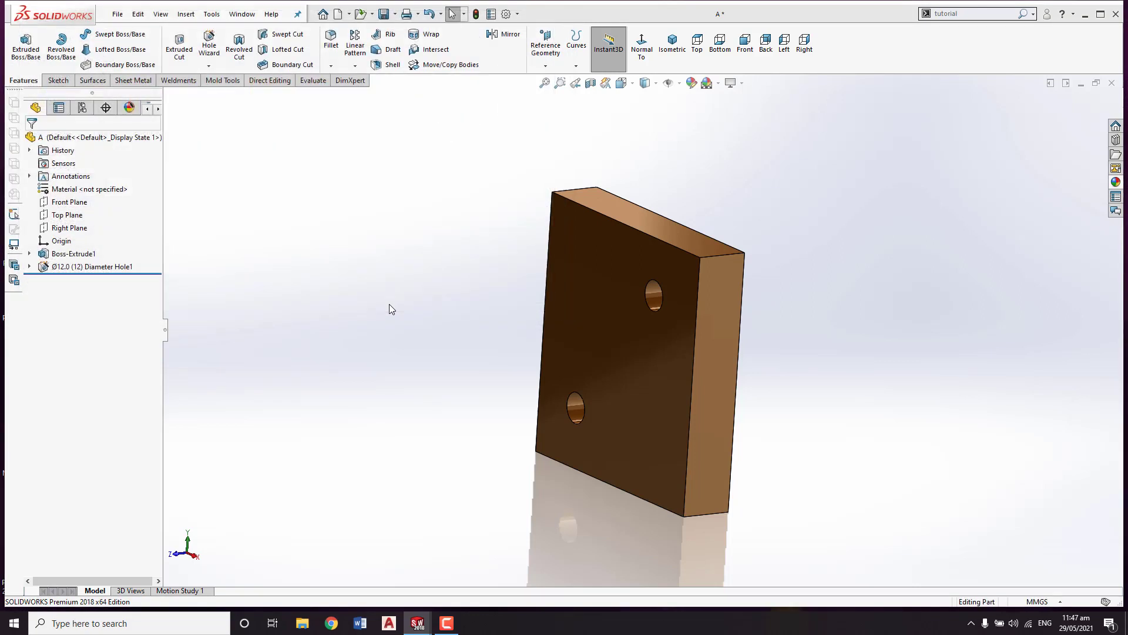
{"action": "mouse_move", "coordinate": [485, 326]}
{"action": "middle_mouse_down"}
{"action": "mouse_move", "coordinate": [476, 307]}
{"action": "mouse_move", "coordinate": [499, 279]}
{"action": "mouse_move", "coordinate": [503, 289]}
{"action": "mouse_move", "coordinate": [435, 288]}
{"action": "middle_mouse_up"}
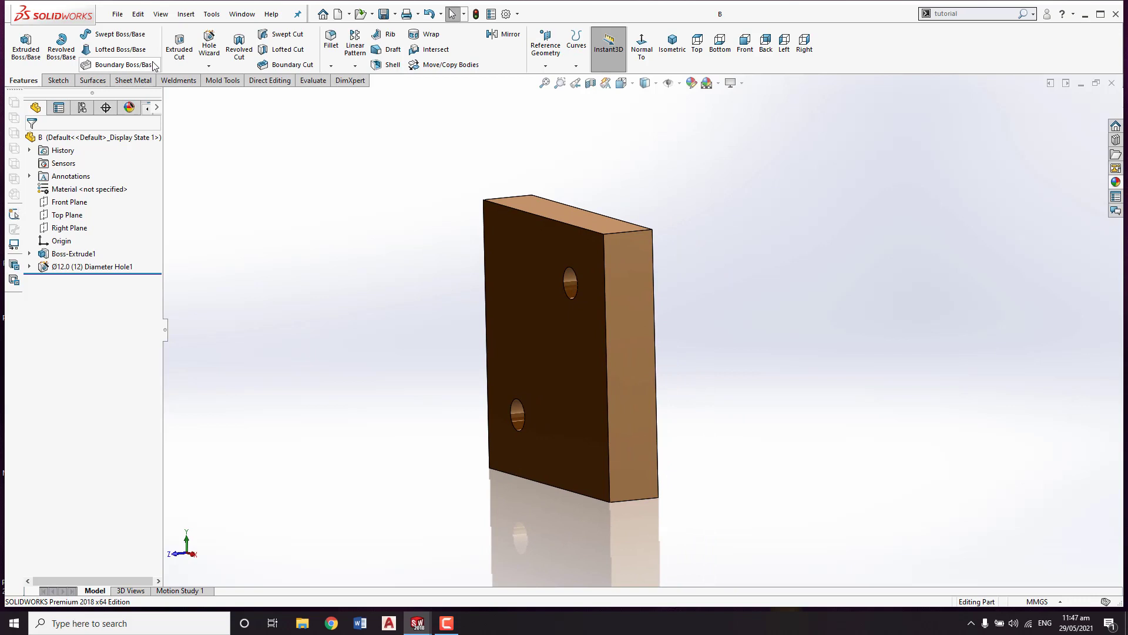
{"action": "left_click", "coordinate": [117, 14]}
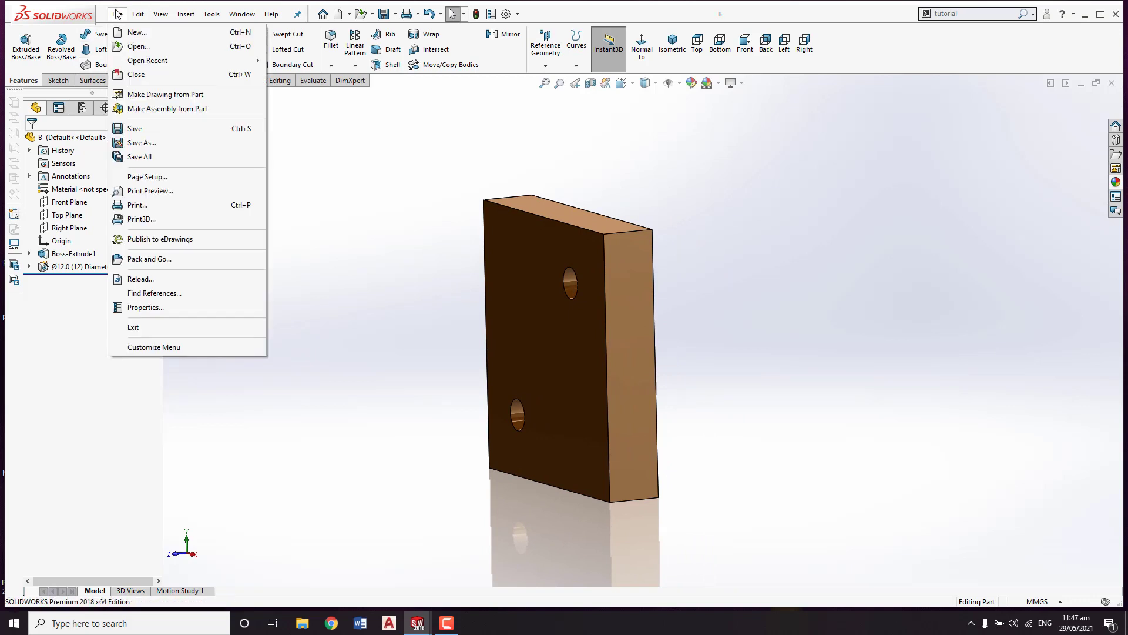
- Create assembly Assem5 from part B, placing plate B as its first component
{"action": "left_click", "coordinate": [200, 109]}
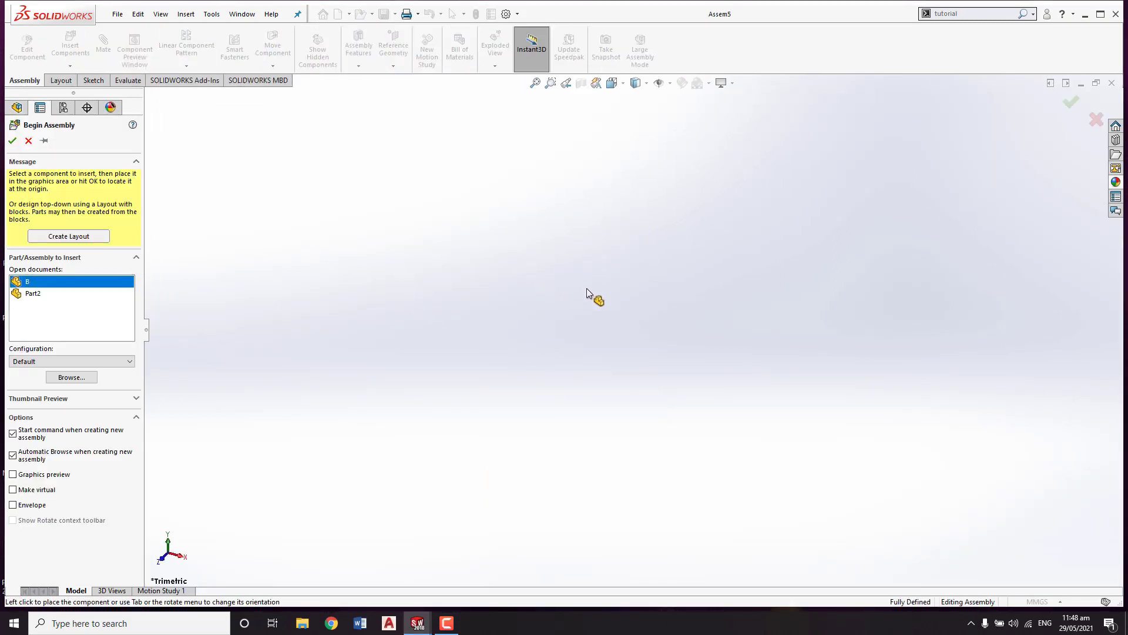
{"action": "left_click", "coordinate": [611, 337]}
{"action": "middle_click_drag", "start_coordinate": [571, 344], "coordinate": [574, 310]}
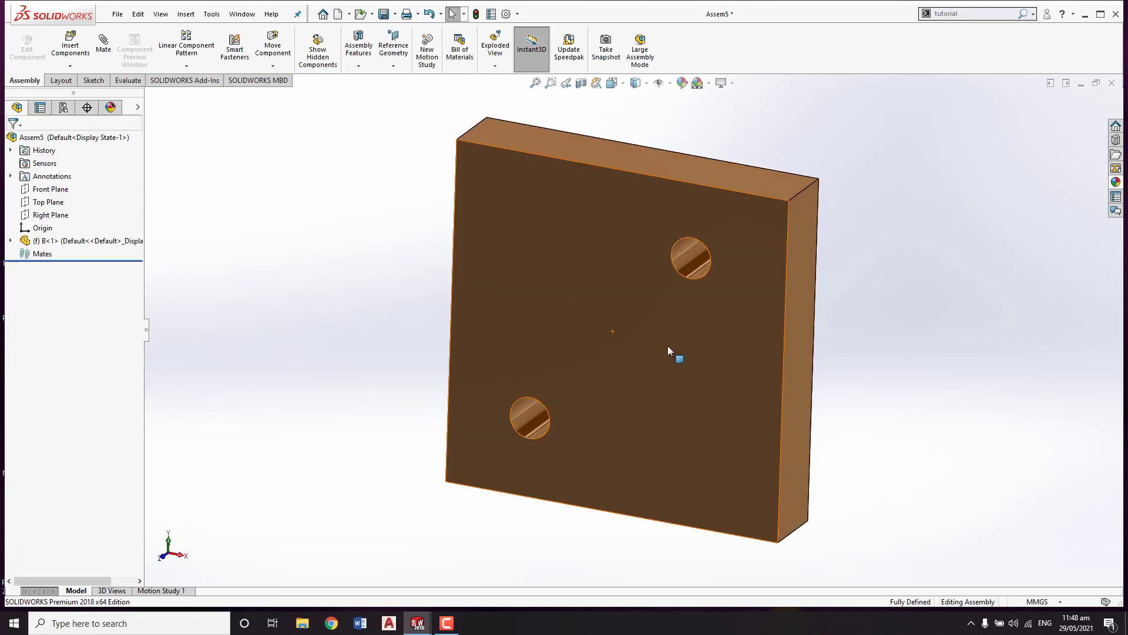
{"action": "scroll", "coordinate": [668, 346], "scroll_direction": "down", "scroll_amount": 2}
{"action": "scroll", "coordinate": [668, 346], "scroll_direction": "up", "scroll_amount": 4}
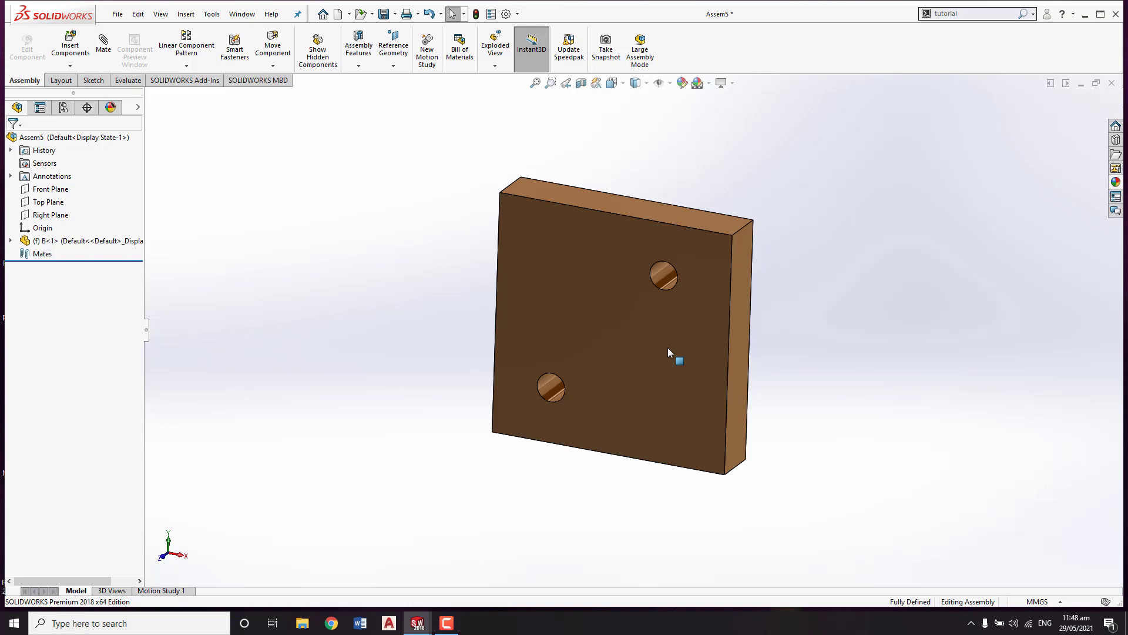
{"action": "middle_click_drag", "start_coordinate": [668, 348], "coordinate": [663, 324]}
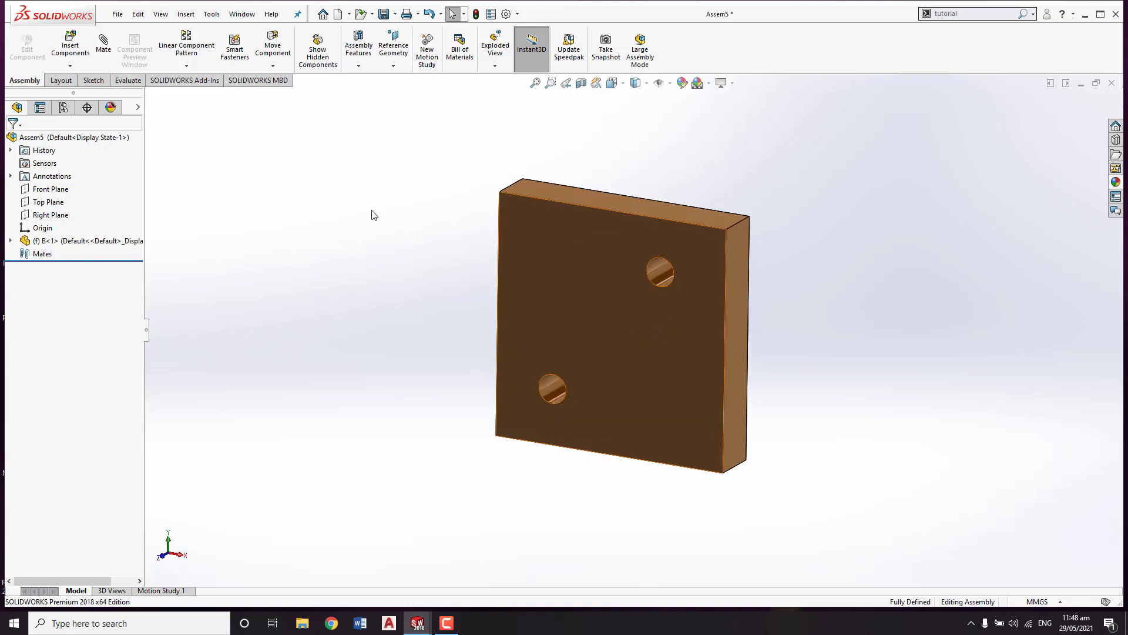
- Insert A.SLDPRT into the assembly and drag grey plate A away from plate B
{"action": "left_click", "coordinate": [76, 54]}
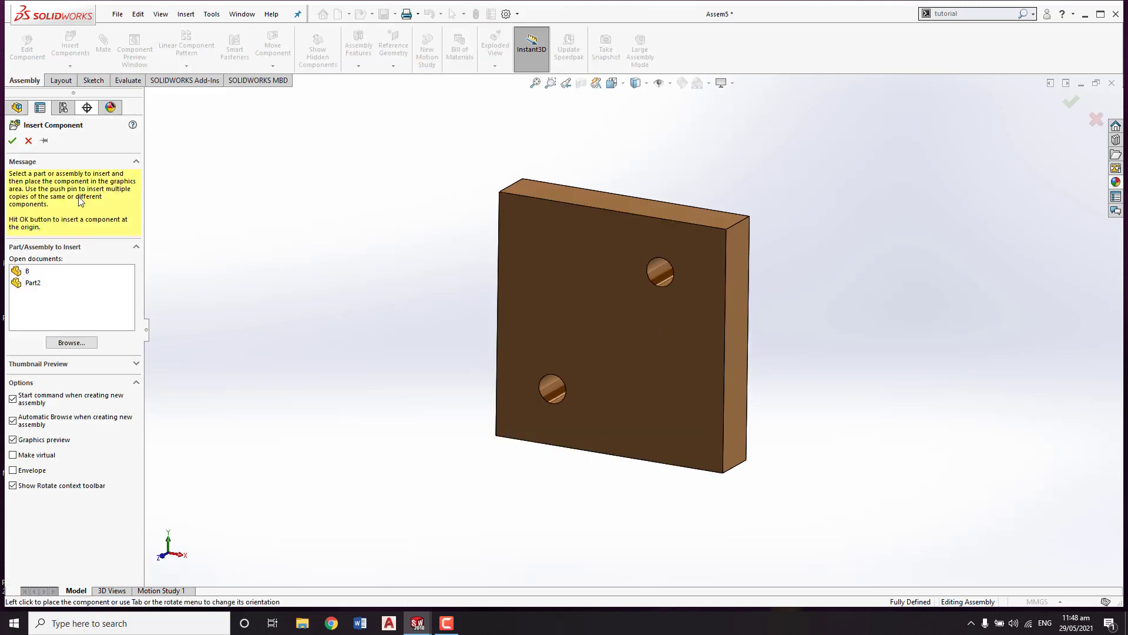
{"action": "left_click", "coordinate": [72, 342]}
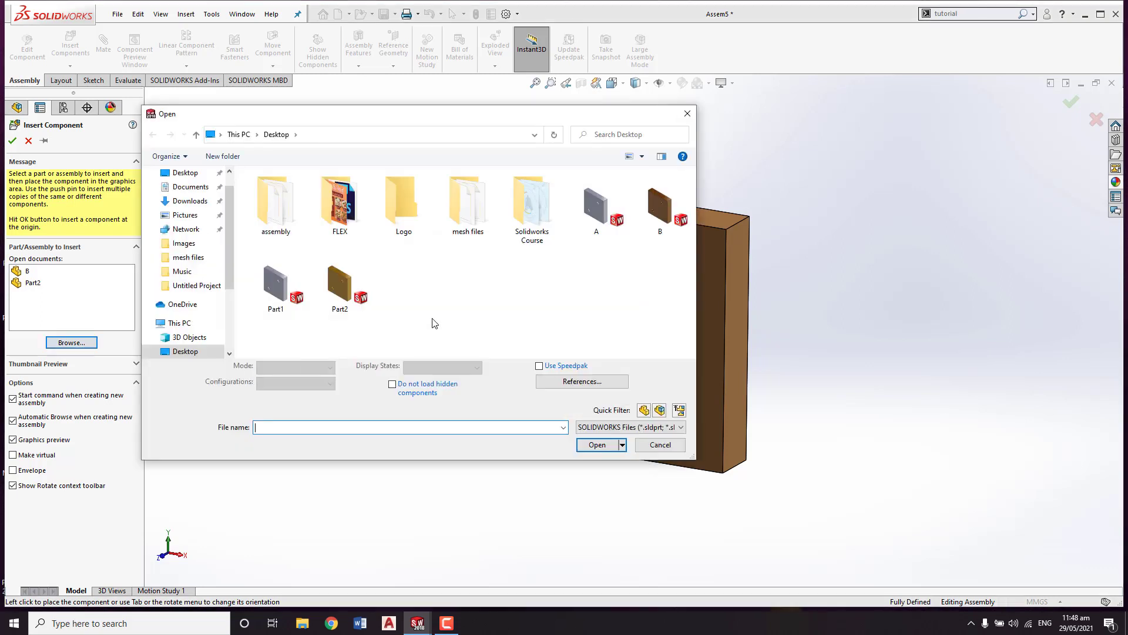
{"action": "double_click", "coordinate": [594, 222]}
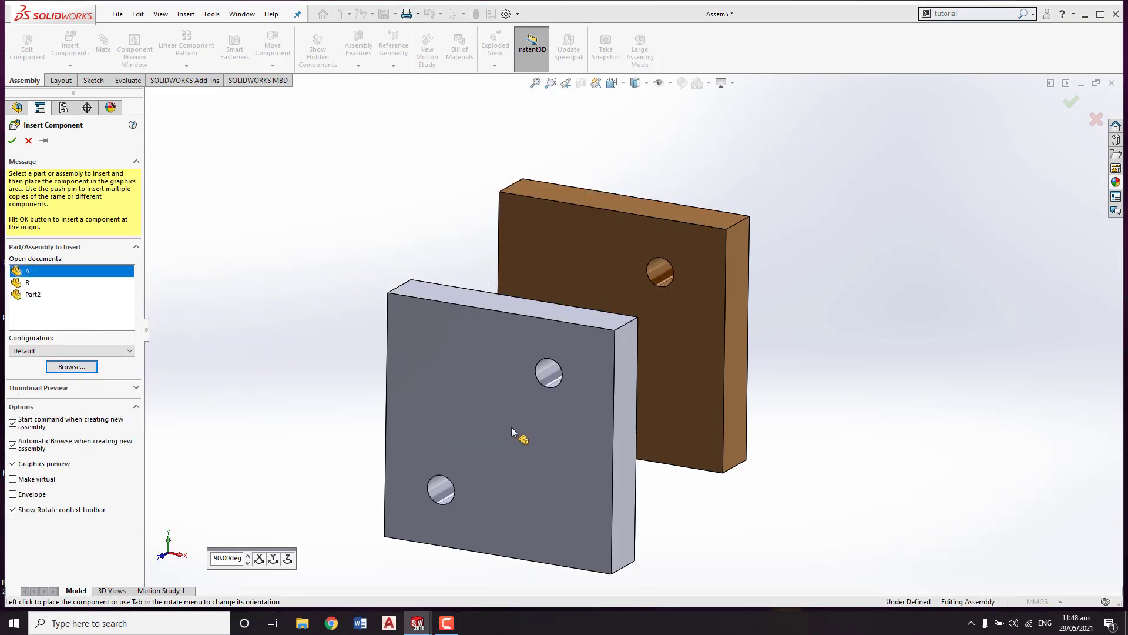
{"action": "left_click", "coordinate": [496, 414]}
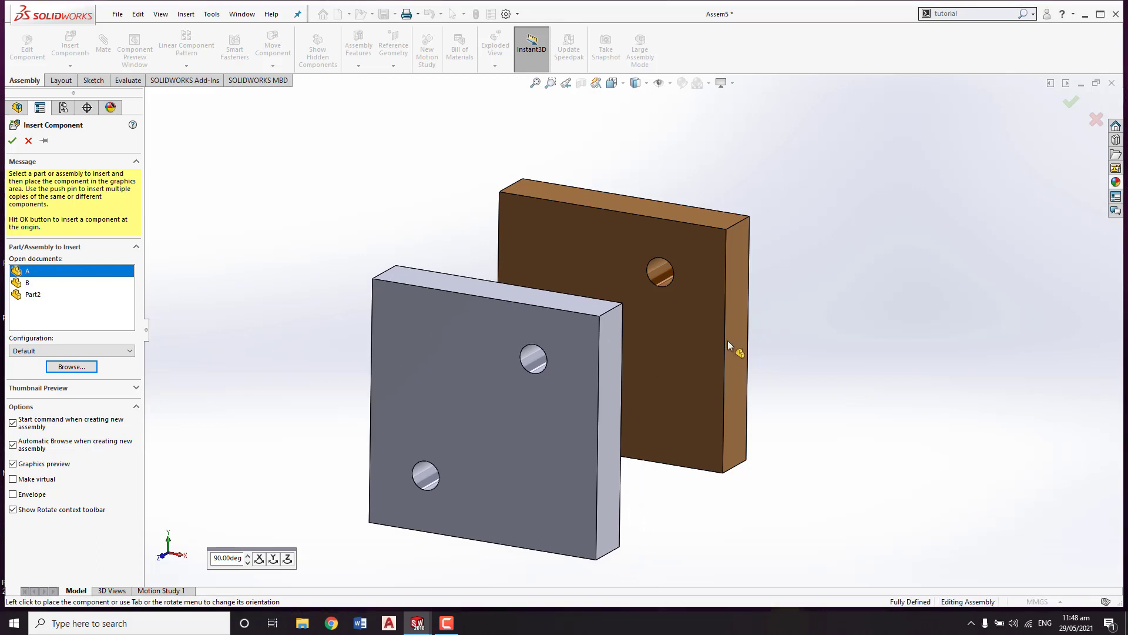
{"action": "middle_click_drag", "start_coordinate": [727, 340], "coordinate": [700, 267]}
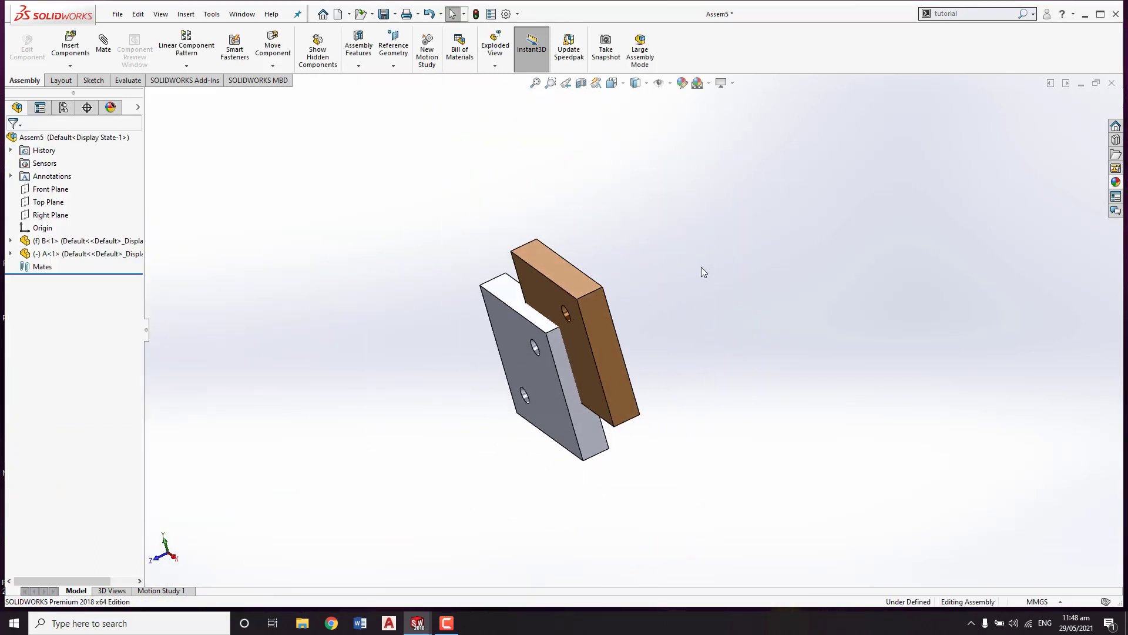
{"action": "right_click", "coordinate": [701, 266]}
{"action": "left_click", "coordinate": [650, 252]}
{"action": "left_click_drag", "start_coordinate": [556, 352], "coordinate": [513, 381]}
{"action": "middle_click_drag", "start_coordinate": [653, 281], "coordinate": [647, 336]}
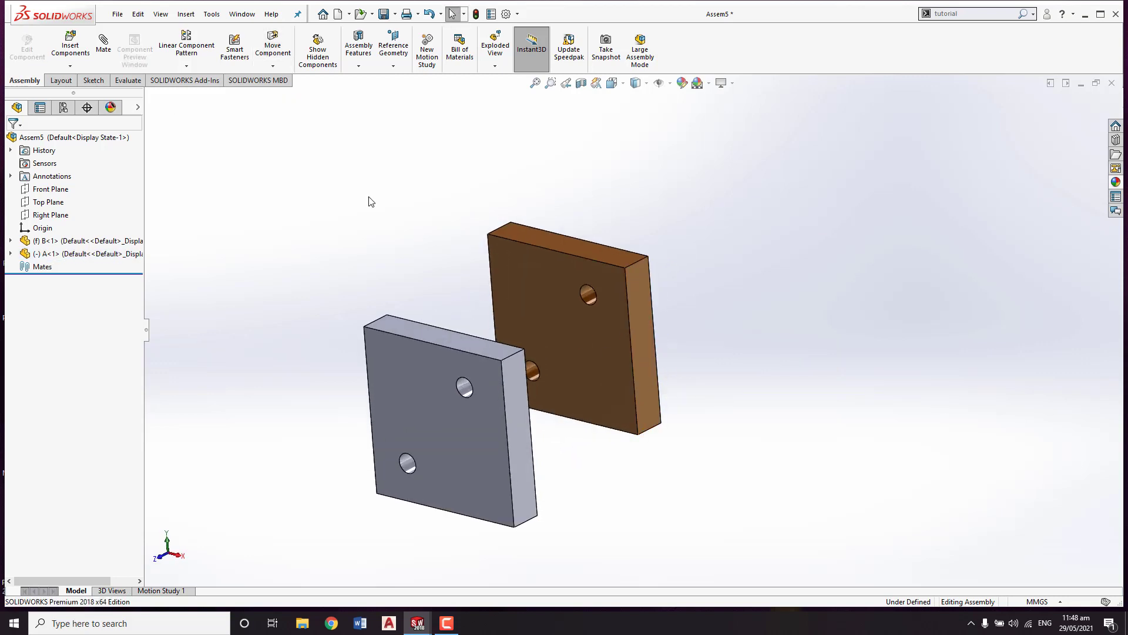
{"action": "left_click", "coordinate": [104, 47]}
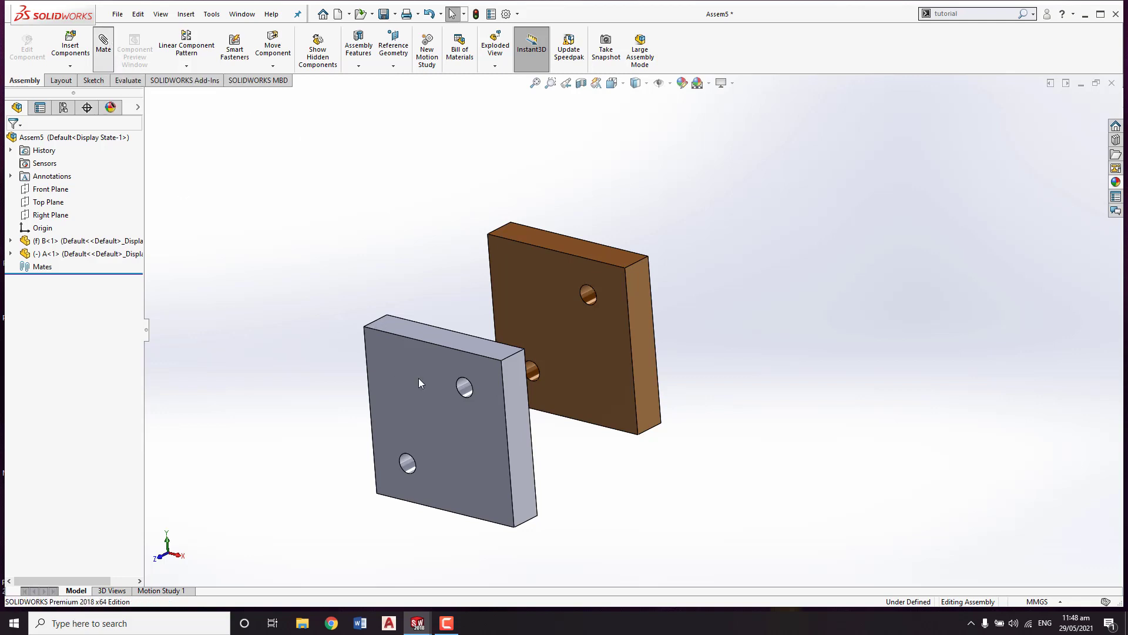
- Add Concentric1 and Concentric2 mates aligning both hole pairs, then pull plate A aside
{"action": "left_click", "coordinate": [462, 390]}
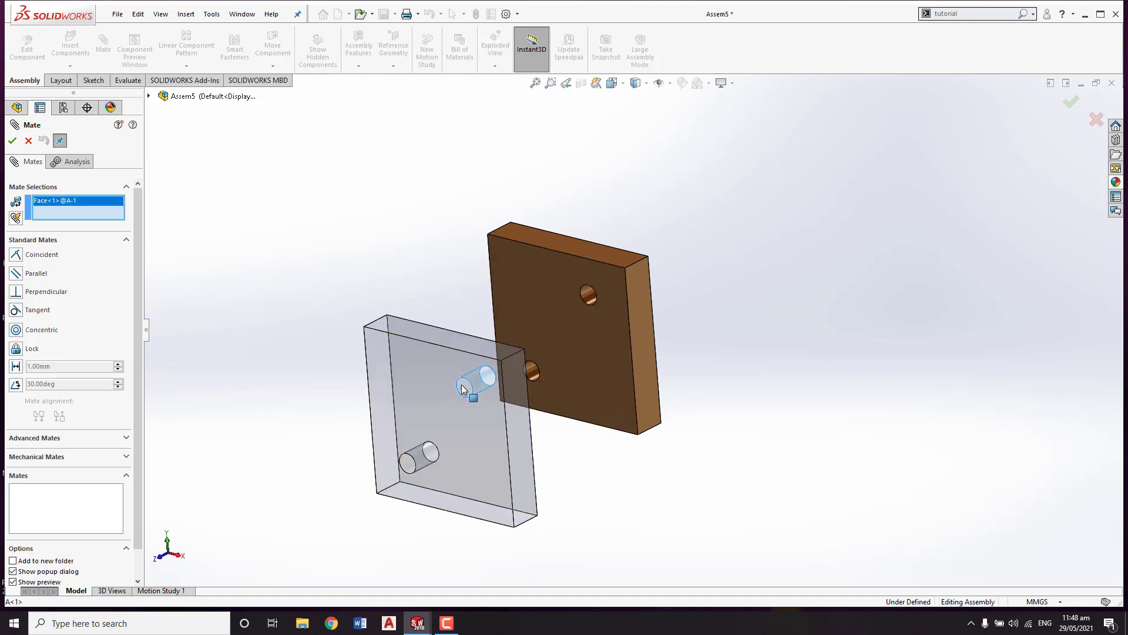
{"action": "left_click", "coordinate": [588, 296]}
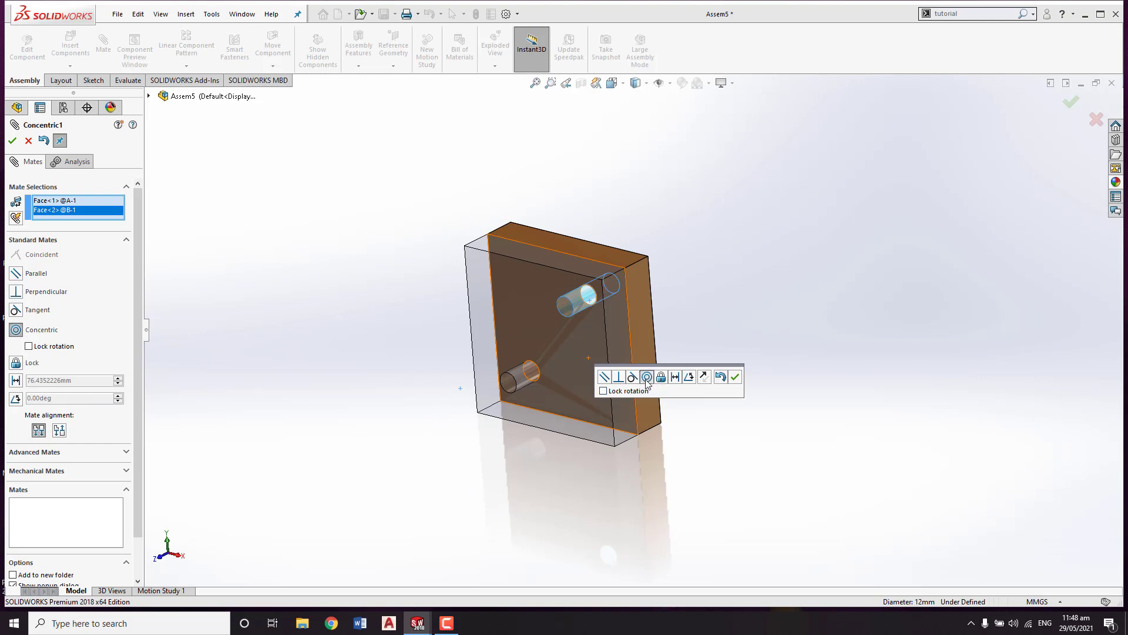
{"action": "left_click", "coordinate": [735, 376]}
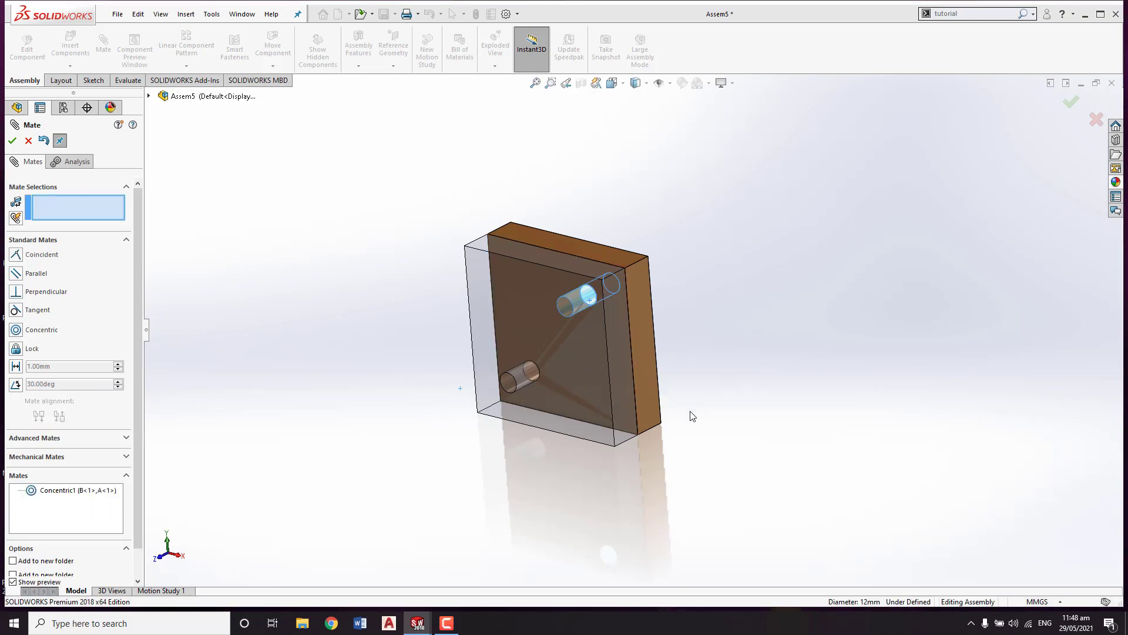
{"action": "left_click", "coordinate": [507, 392]}
{"action": "mouse_move", "coordinate": [734, 371]}
{"action": "middle_mouse_down"}
{"action": "mouse_move", "coordinate": [745, 392]}
{"action": "mouse_move", "coordinate": [643, 343]}
{"action": "middle_mouse_up"}
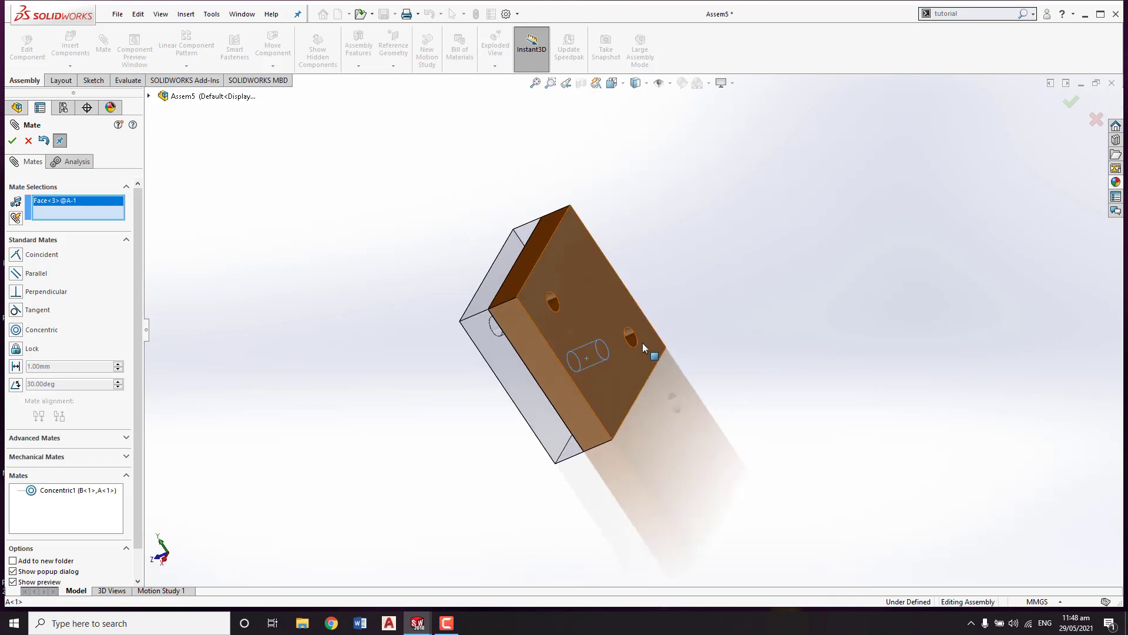
{"action": "left_click", "coordinate": [633, 340]}
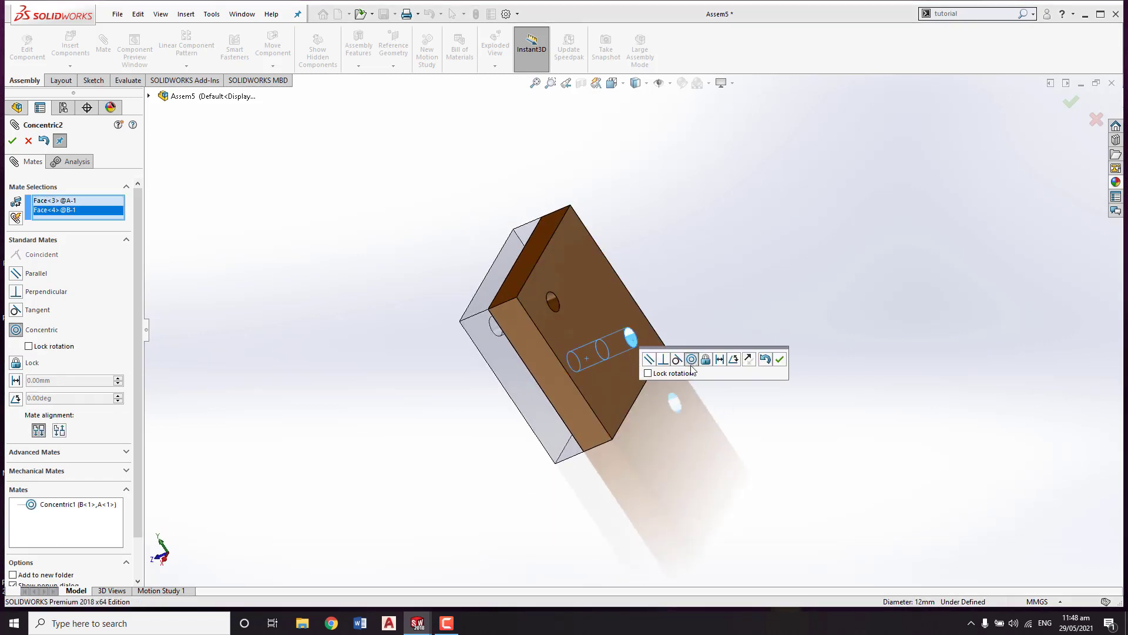
{"action": "left_click", "coordinate": [780, 365]}
{"action": "middle_click_drag", "start_coordinate": [616, 440], "coordinate": [591, 412]}
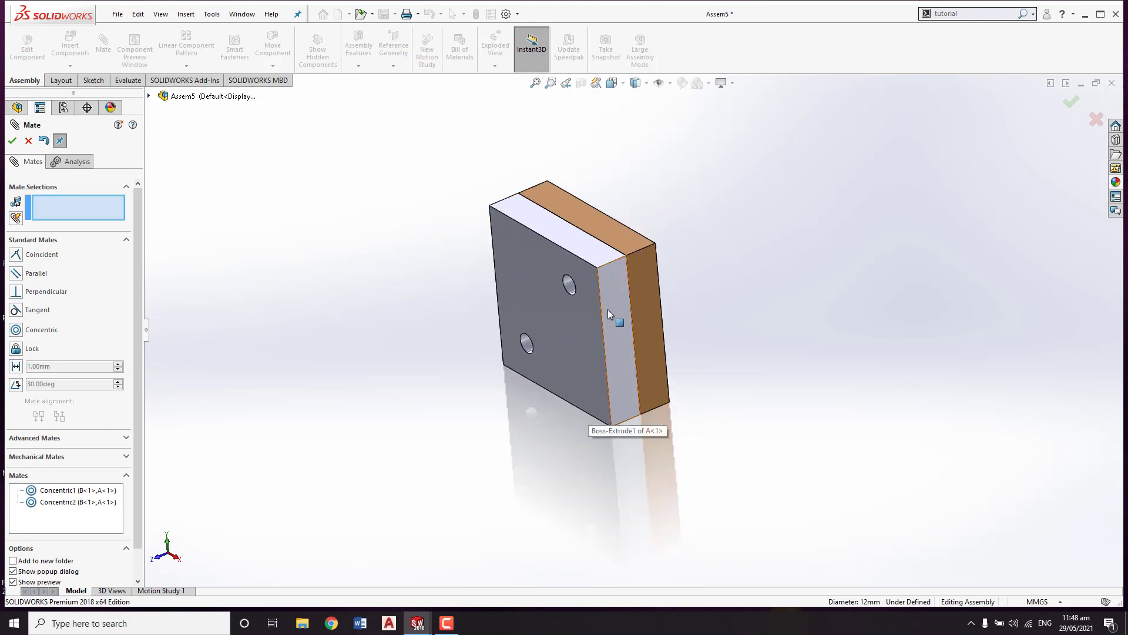
{"action": "left_click_drag", "start_coordinate": [608, 309], "coordinate": [516, 342]}
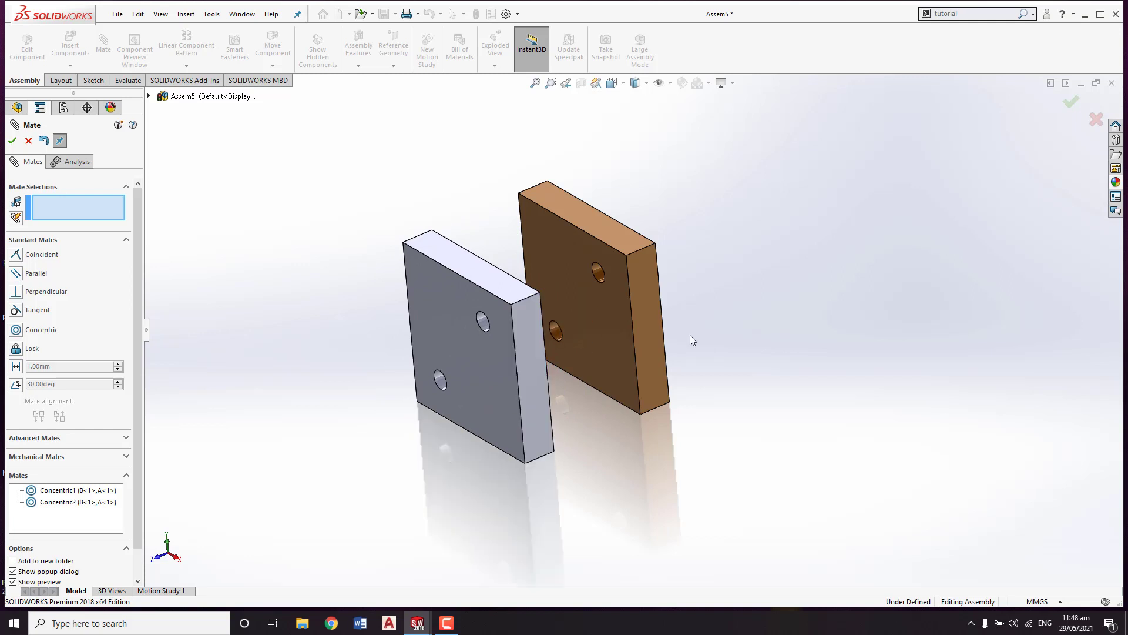
- Mate plate B's inner face coincident with plate A's facing side so the plates sit flush
{"action": "mouse_move", "coordinate": [605, 352]}
{"action": "middle_mouse_down"}
{"action": "mouse_move", "coordinate": [606, 338]}
{"action": "mouse_move", "coordinate": [572, 340]}
{"action": "mouse_move", "coordinate": [611, 332]}
{"action": "middle_mouse_up"}
{"action": "scroll", "coordinate": [610, 333], "scroll_direction": "down", "scroll_amount": 2}
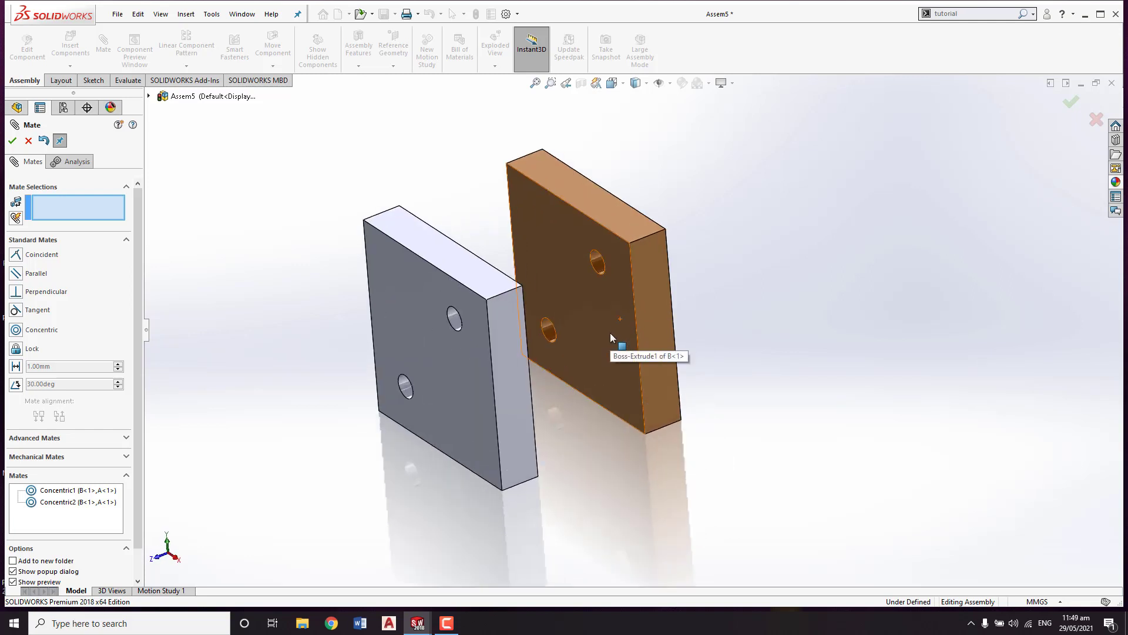
{"action": "left_click", "coordinate": [566, 270]}
{"action": "middle_click_drag", "start_coordinate": [566, 271], "coordinate": [464, 300]}
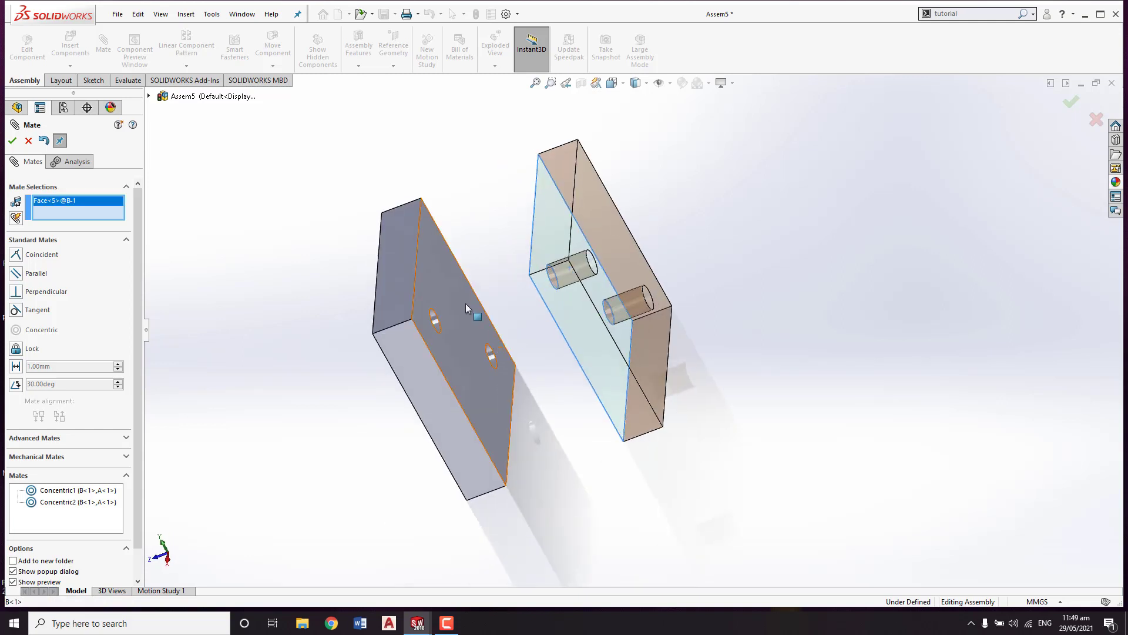
{"action": "left_click", "coordinate": [463, 301]}
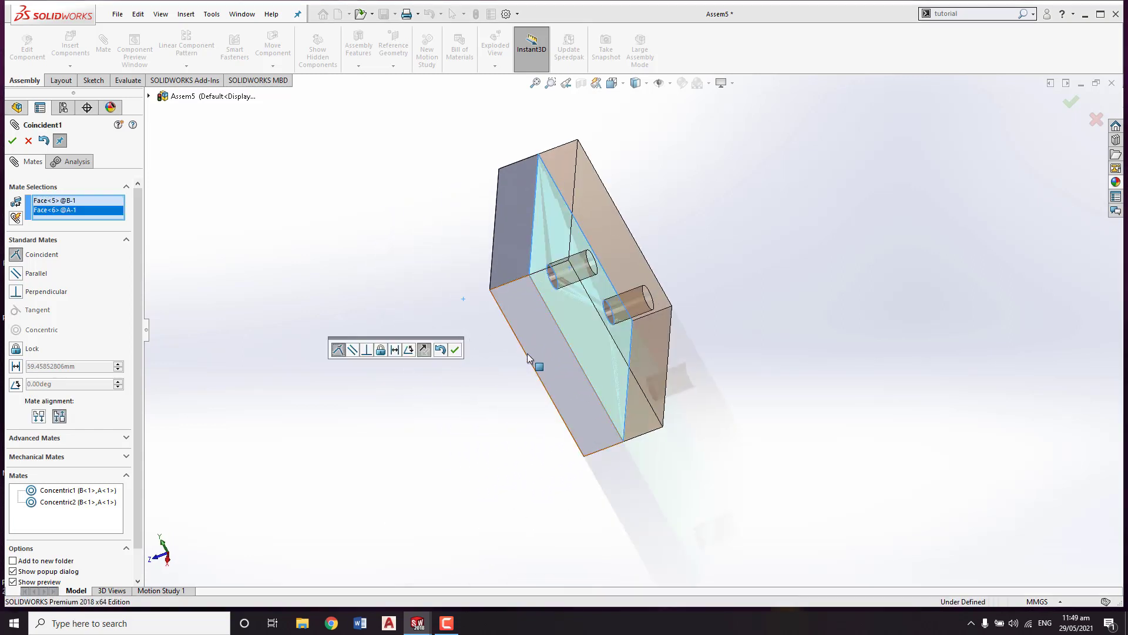
{"action": "middle_click_drag", "start_coordinate": [476, 403], "coordinate": [480, 389]}
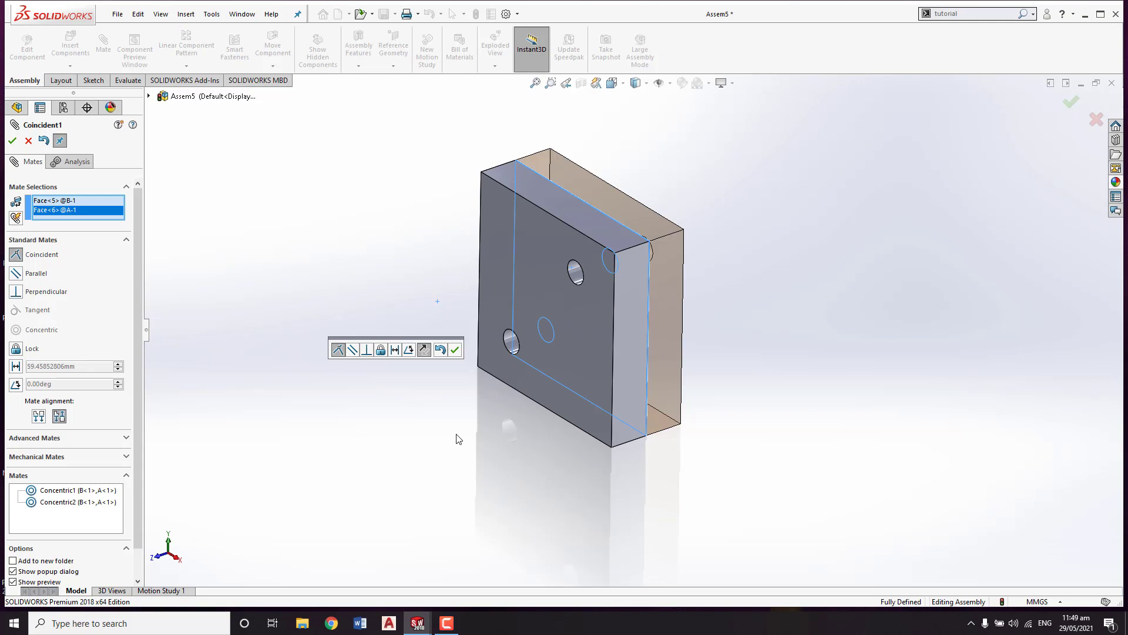
{"action": "left_click", "coordinate": [456, 351]}
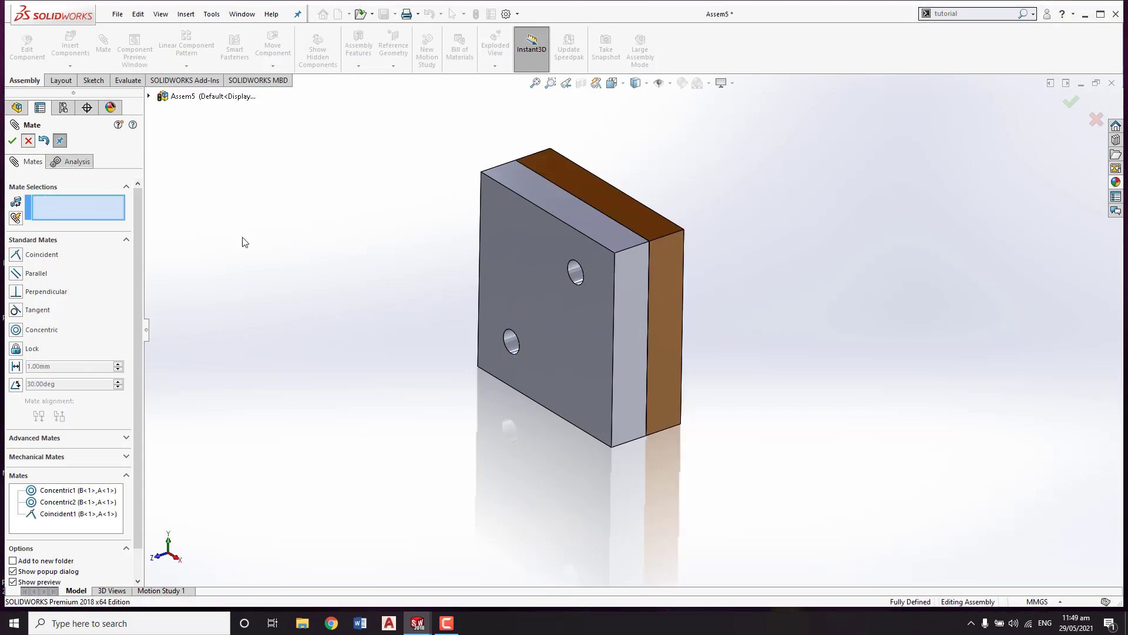
{"action": "key", "text": "Escape"}
{"action": "middle_click_drag", "start_coordinate": [570, 404], "coordinate": [612, 288]}
{"action": "scroll", "coordinate": [616, 284], "scroll_direction": "down", "scroll_amount": 2}
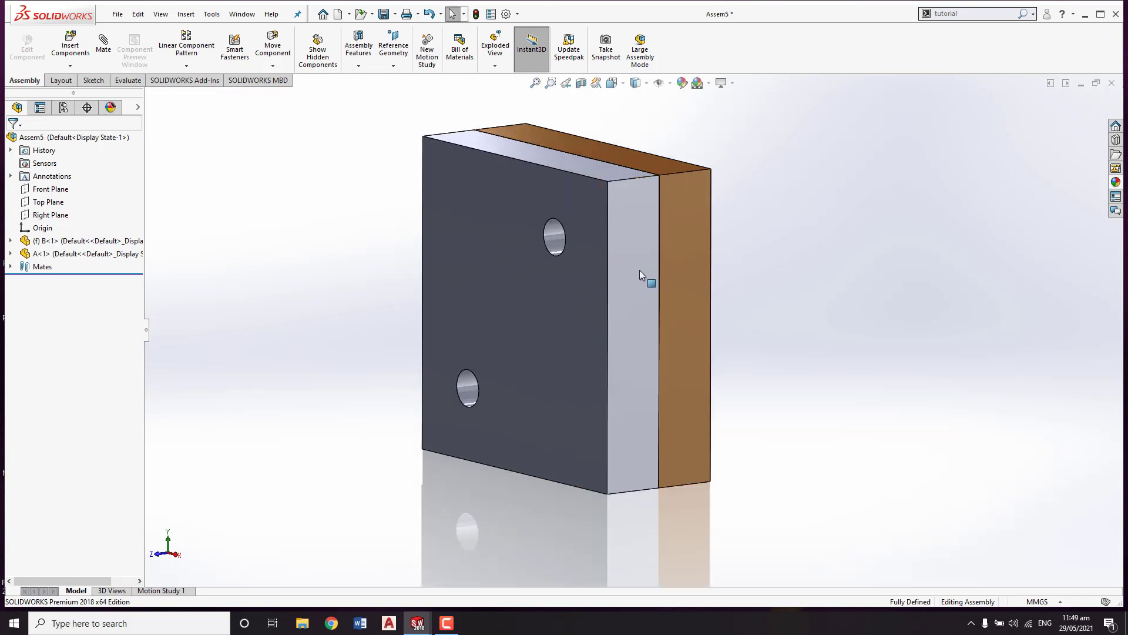
{"action": "scroll", "coordinate": [643, 270], "scroll_direction": "up", "scroll_amount": 2}
{"action": "mouse_move", "coordinate": [655, 296]}
{"action": "middle_mouse_down"}
{"action": "mouse_move", "coordinate": [617, 338]}
{"action": "mouse_move", "coordinate": [612, 318]}
{"action": "mouse_move", "coordinate": [639, 351]}
{"action": "middle_mouse_up"}
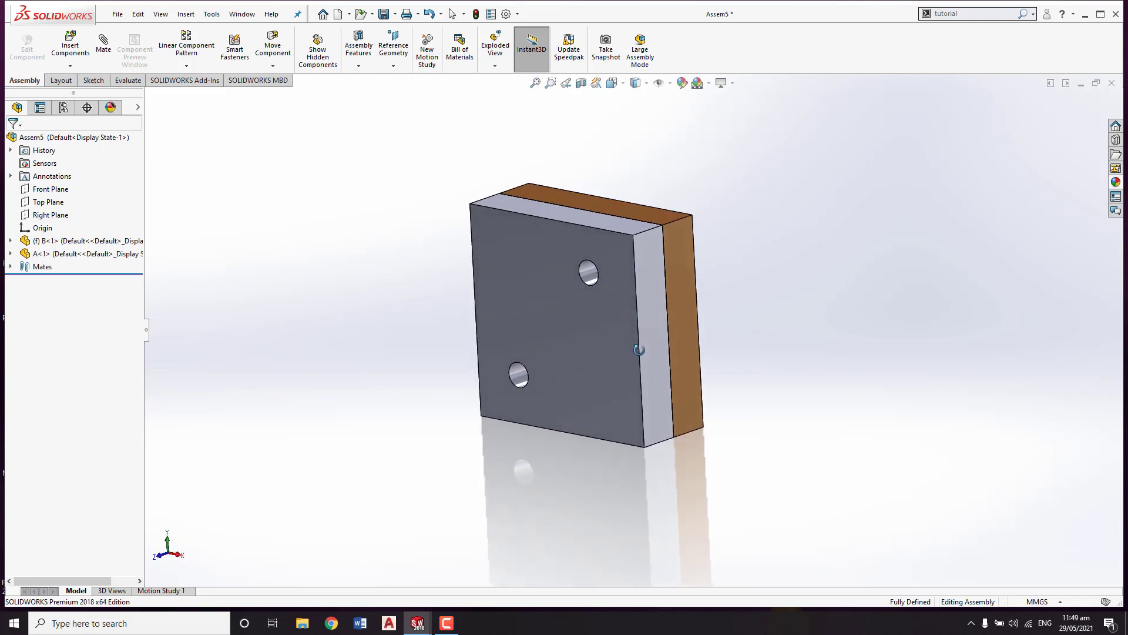
{"action": "scroll", "coordinate": [618, 283], "scroll_direction": "down", "scroll_amount": 1}
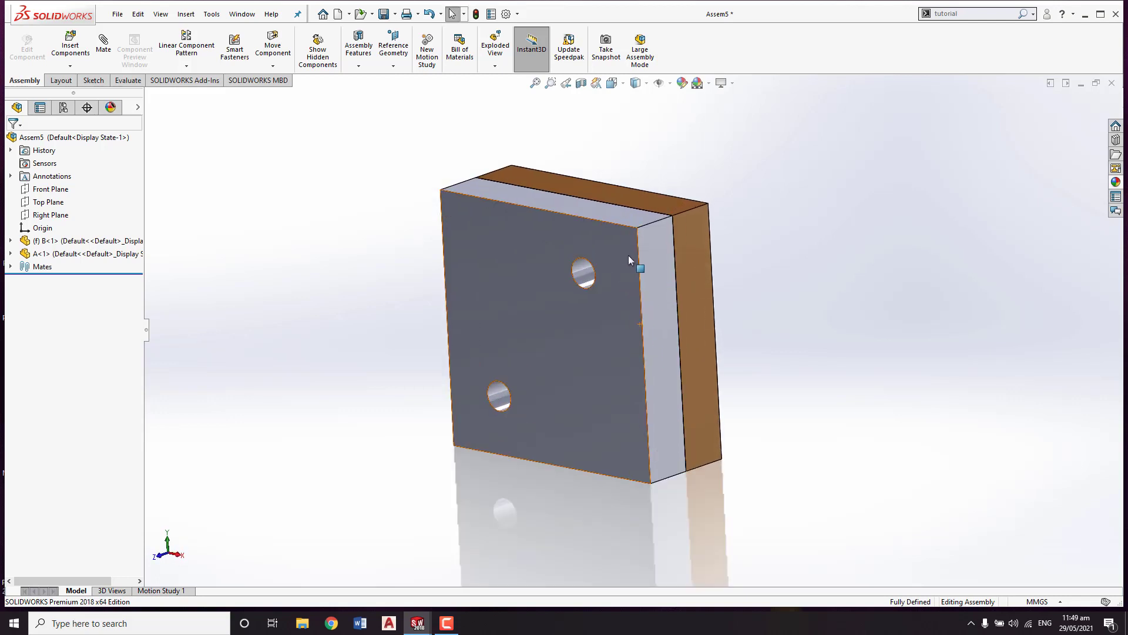
{"action": "middle_click_drag", "start_coordinate": [624, 256], "coordinate": [702, 271]}
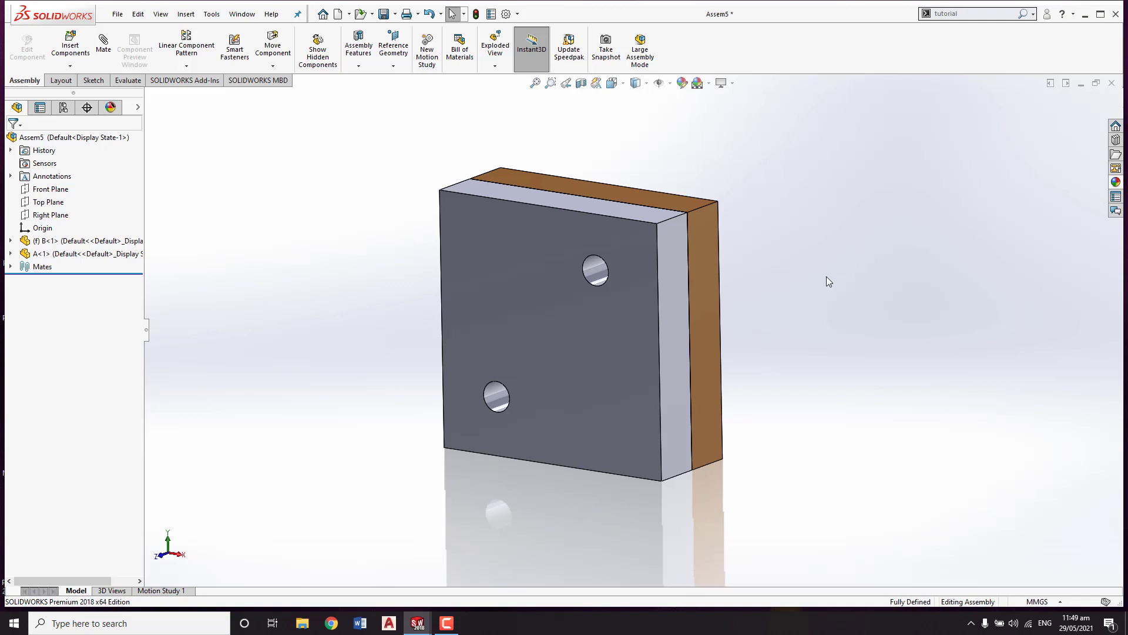
{"action": "mouse_move", "coordinate": [824, 283]}
{"action": "middle_mouse_down"}
{"action": "mouse_move", "coordinate": [788, 320]}
{"action": "mouse_move", "coordinate": [670, 352]}
{"action": "mouse_move", "coordinate": [753, 344]}
{"action": "mouse_move", "coordinate": [791, 311]}
{"action": "middle_mouse_up"}
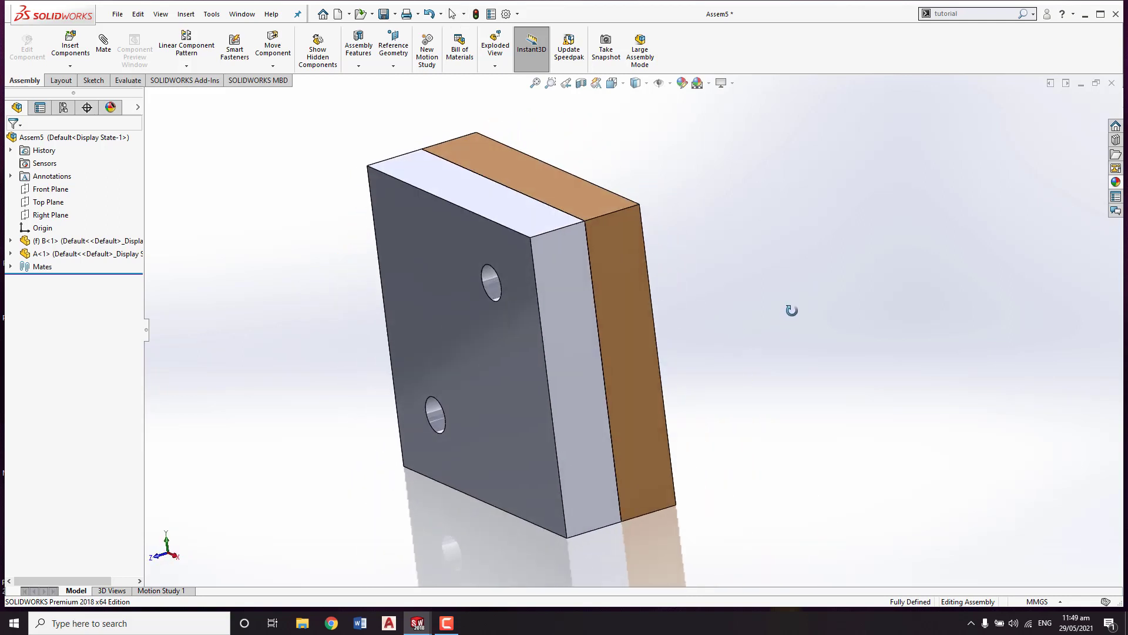
{"action": "key", "text": "Escape"}
- Browse the Design Library Toolbox to ISO > Bolts and Screws > Hex Bolts and Screws
{"action": "left_click", "coordinate": [1116, 141]}
{"action": "left_click", "coordinate": [978, 134]}
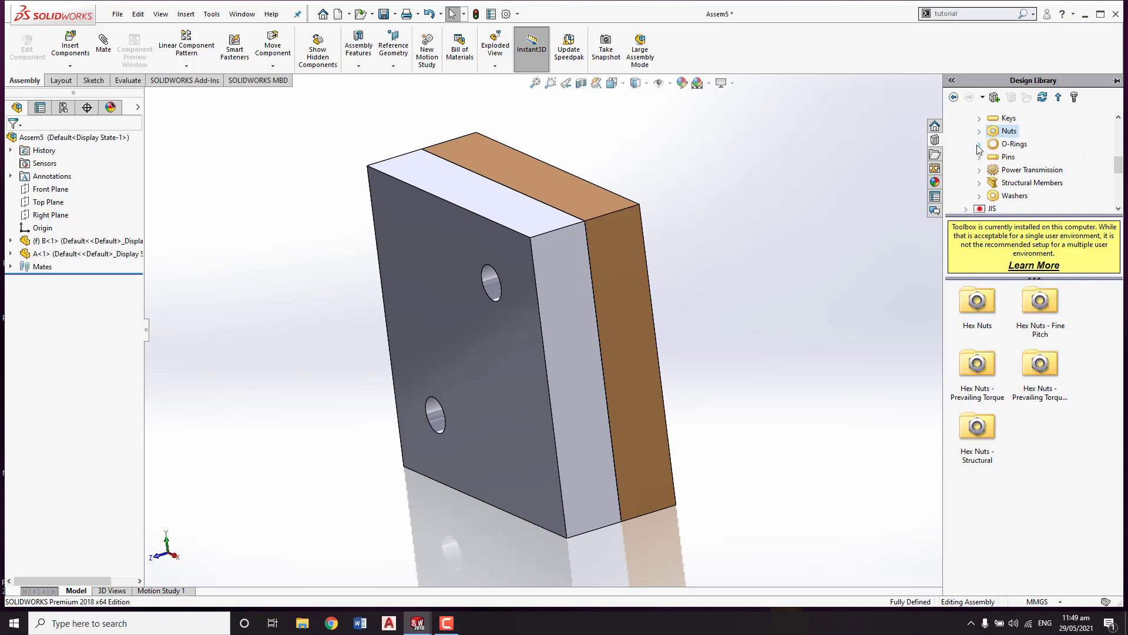
{"action": "scroll", "coordinate": [978, 138], "scroll_direction": "up", "scroll_amount": 5}
{"action": "double_click", "coordinate": [985, 131]}
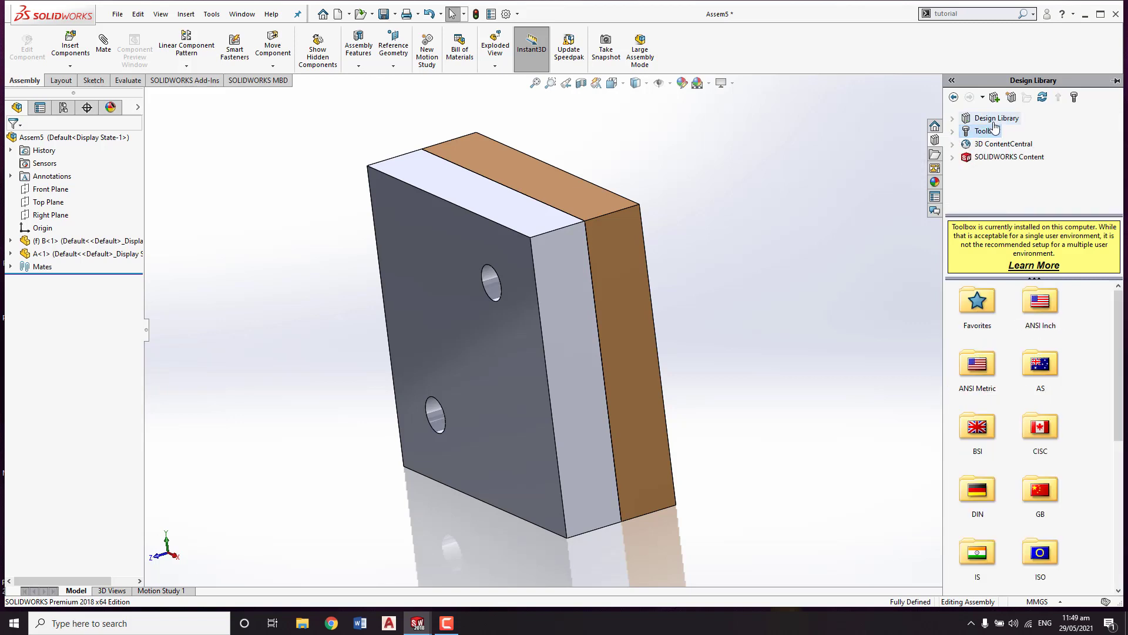
{"action": "left_click", "coordinate": [992, 119]}
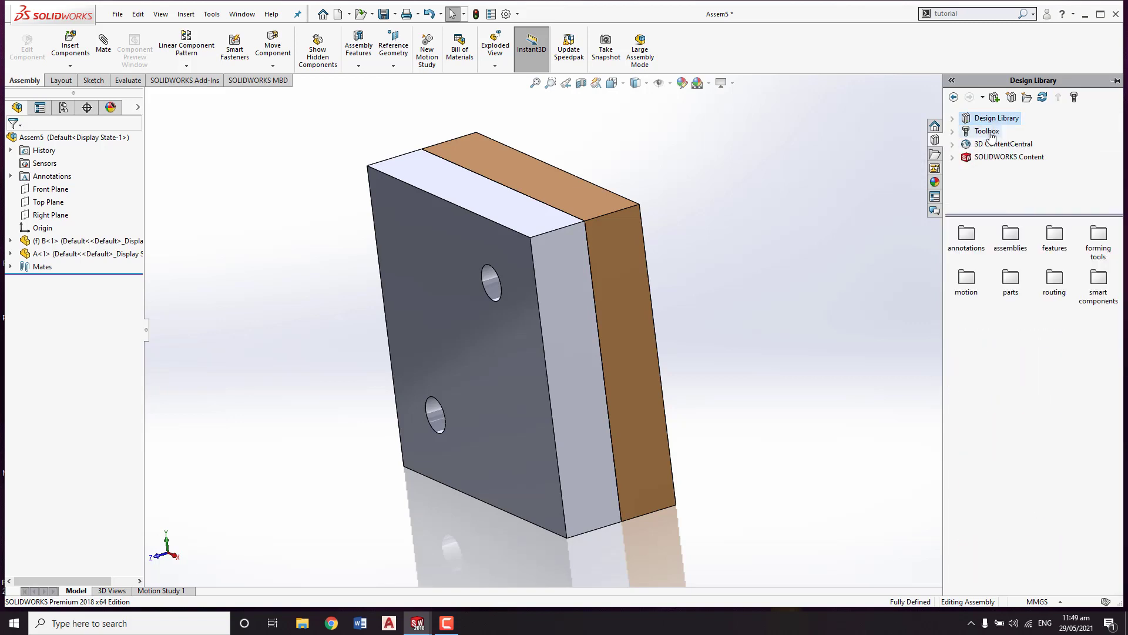
{"action": "left_click", "coordinate": [990, 132]}
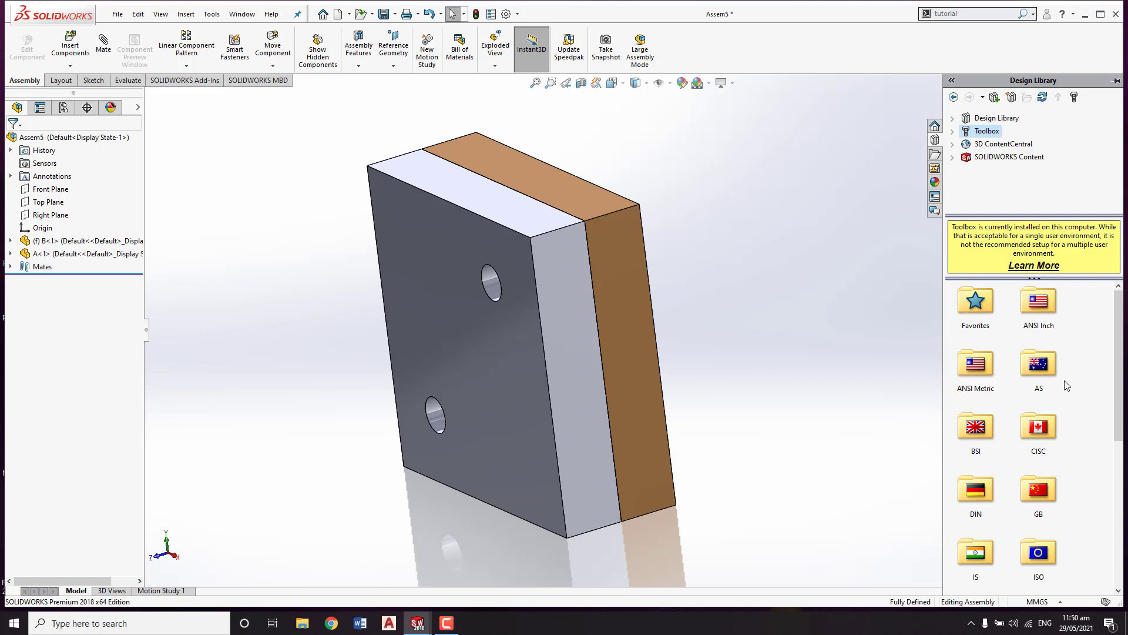
{"action": "scroll", "coordinate": [1070, 380], "scroll_direction": "down", "scroll_amount": 3}
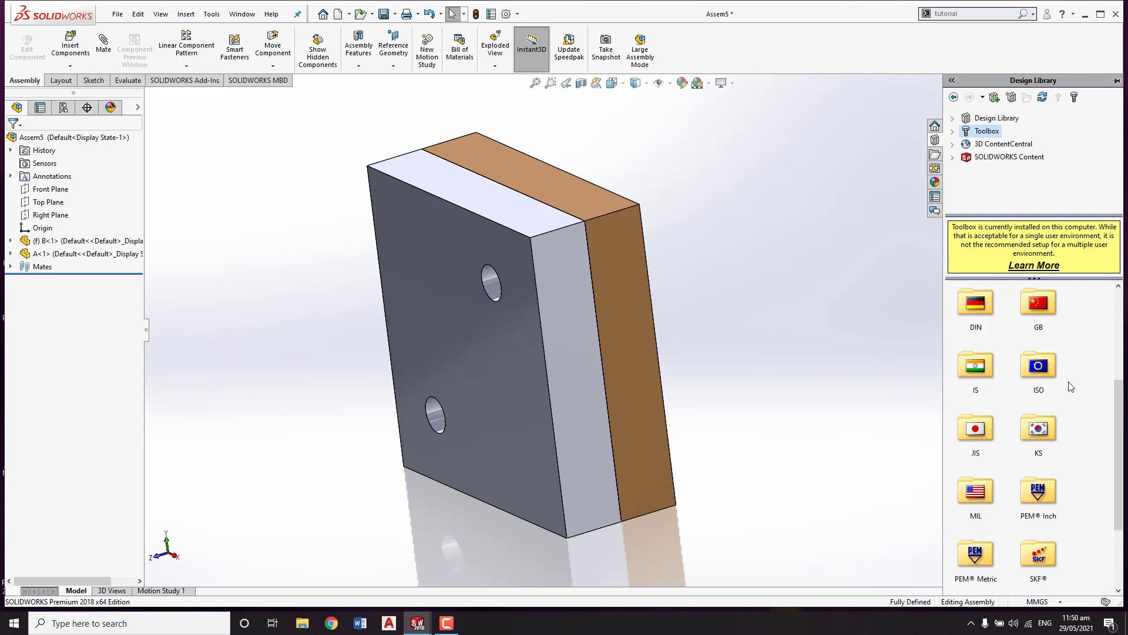
{"action": "double_click", "coordinate": [1048, 370]}
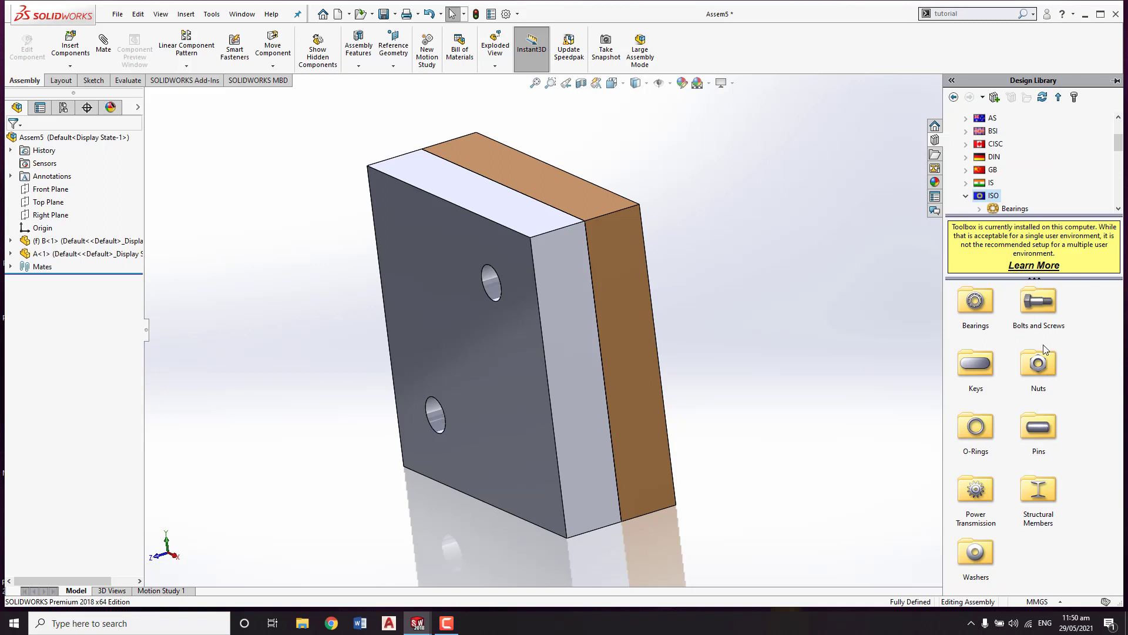
{"action": "double_click", "coordinate": [1050, 309]}
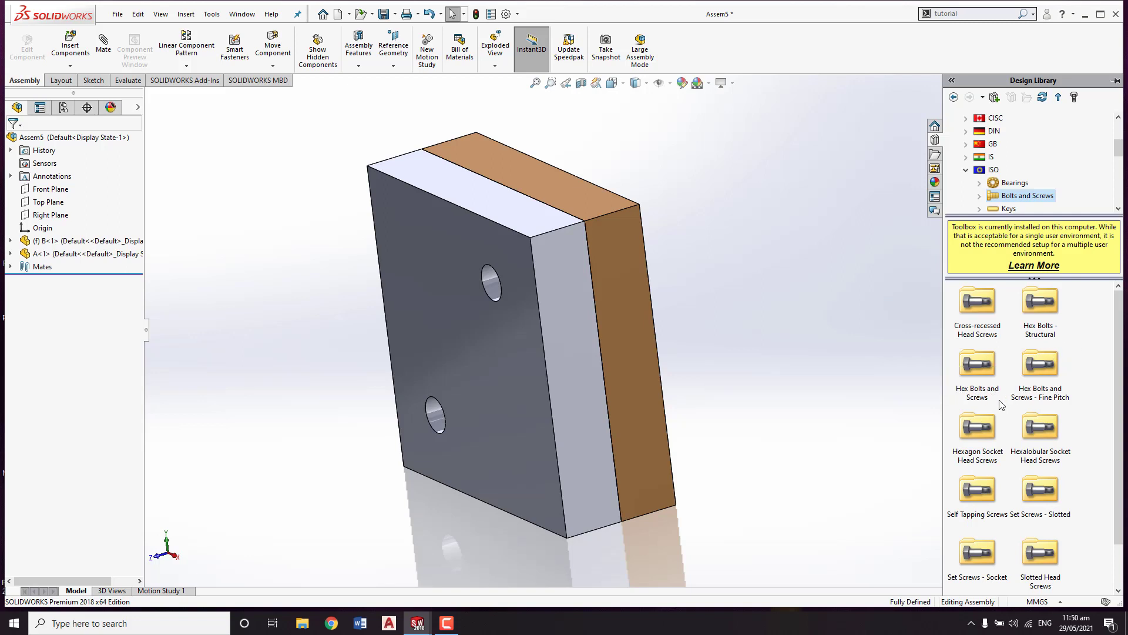
{"action": "double_click", "coordinate": [981, 365]}
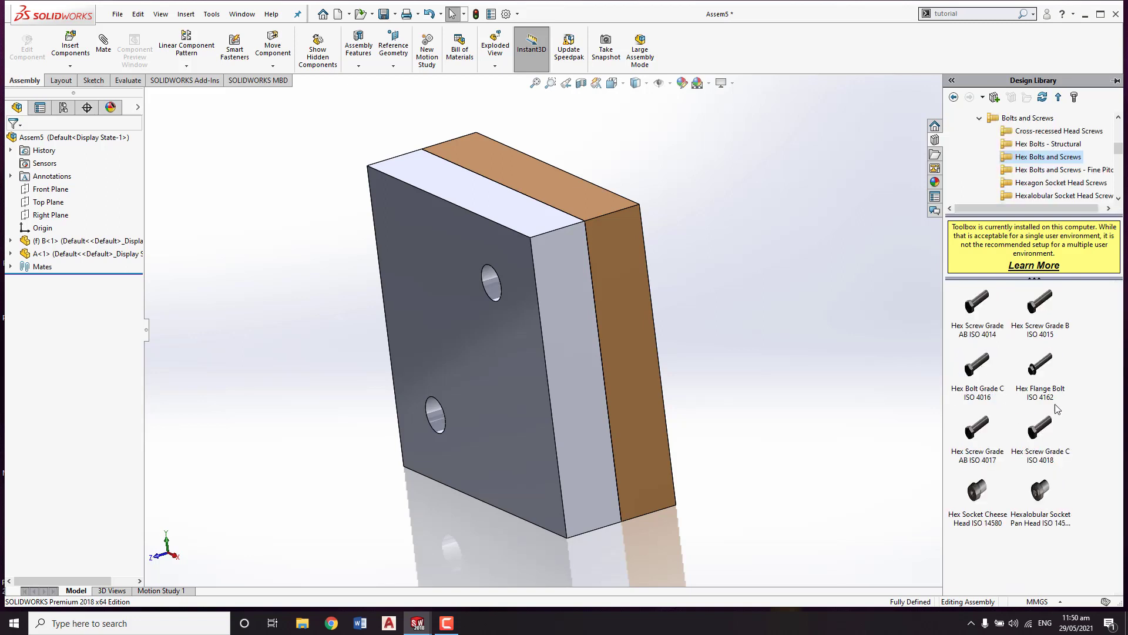
{"action": "middle_click_drag", "start_coordinate": [705, 387], "coordinate": [793, 382]}
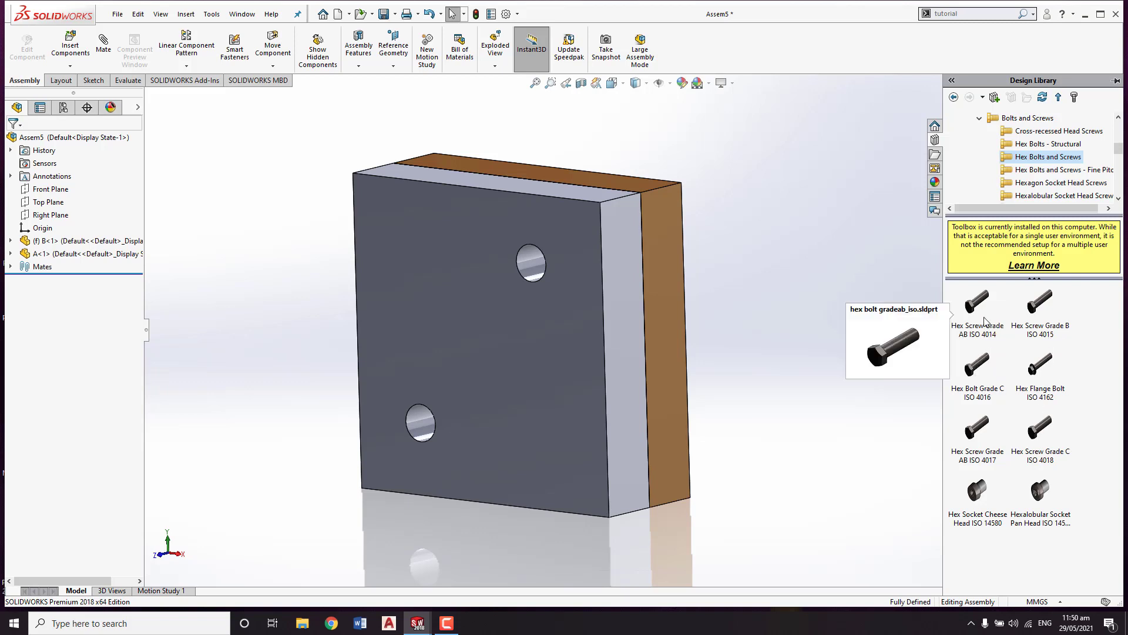
- Insert a Hex Screw Grade AB ISO 4014 bolt into the upper hole, sized M12
{"action": "left_click_drag", "start_coordinate": [986, 306], "coordinate": [694, 345]}
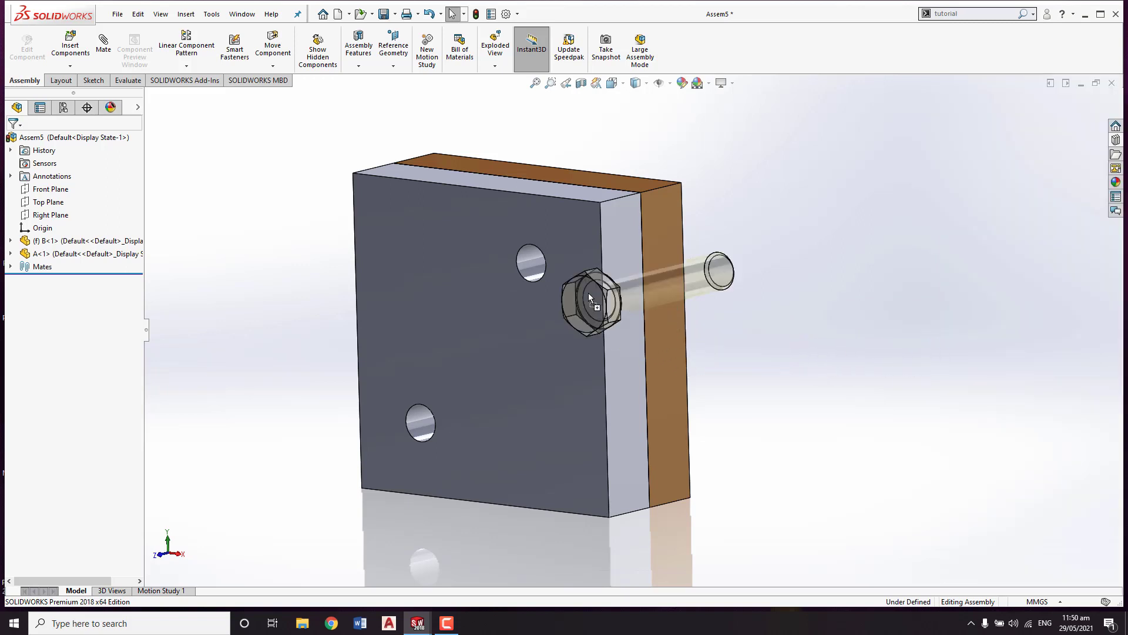
{"action": "left_click_drag", "start_coordinate": [693, 344], "coordinate": [542, 267]}
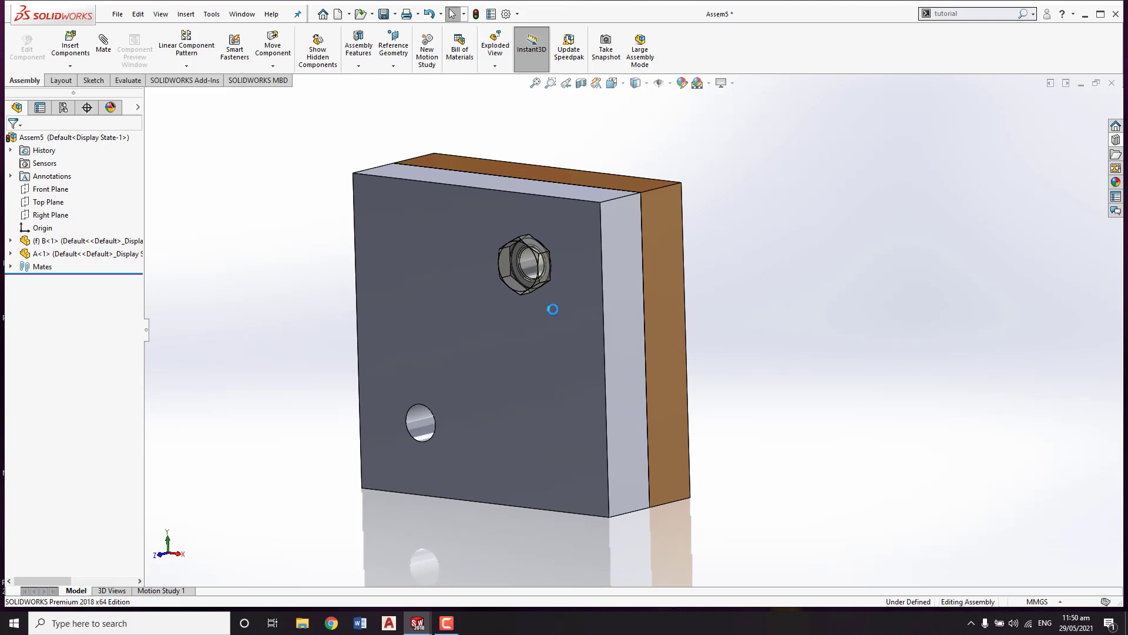
{"action": "mouse_move", "coordinate": [767, 291]}
{"action": "middle_mouse_down"}
{"action": "mouse_move", "coordinate": [717, 317]}
{"action": "mouse_move", "coordinate": [575, 290]}
{"action": "middle_mouse_up"}
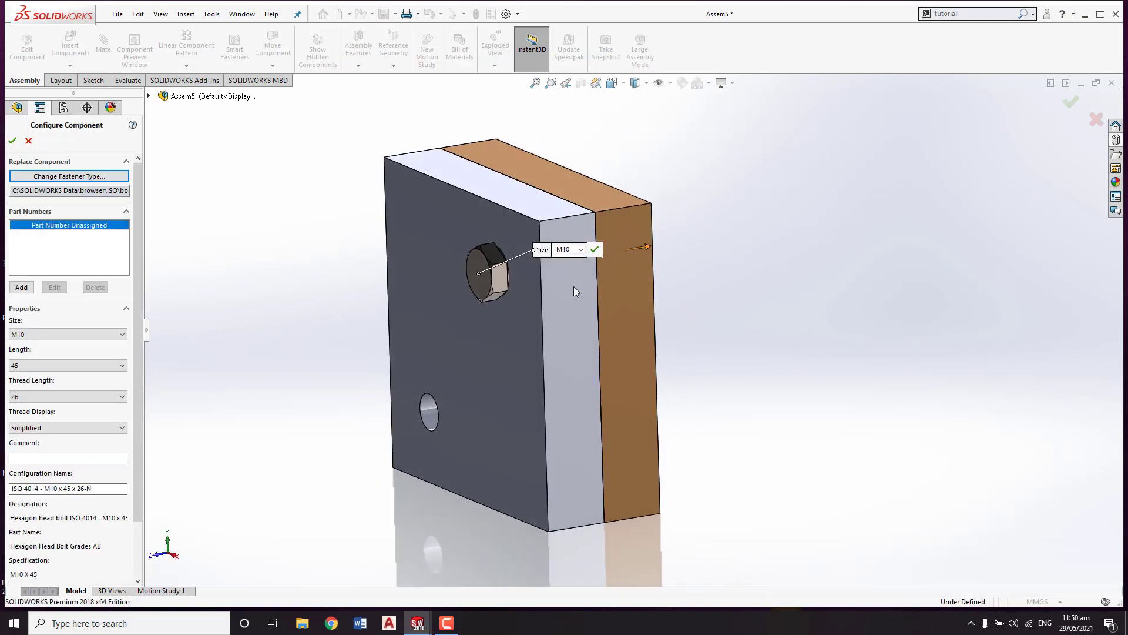
{"action": "scroll", "coordinate": [541, 271], "scroll_direction": "down", "scroll_amount": 1}
{"action": "scroll", "coordinate": [517, 277], "scroll_direction": "down", "scroll_amount": 1}
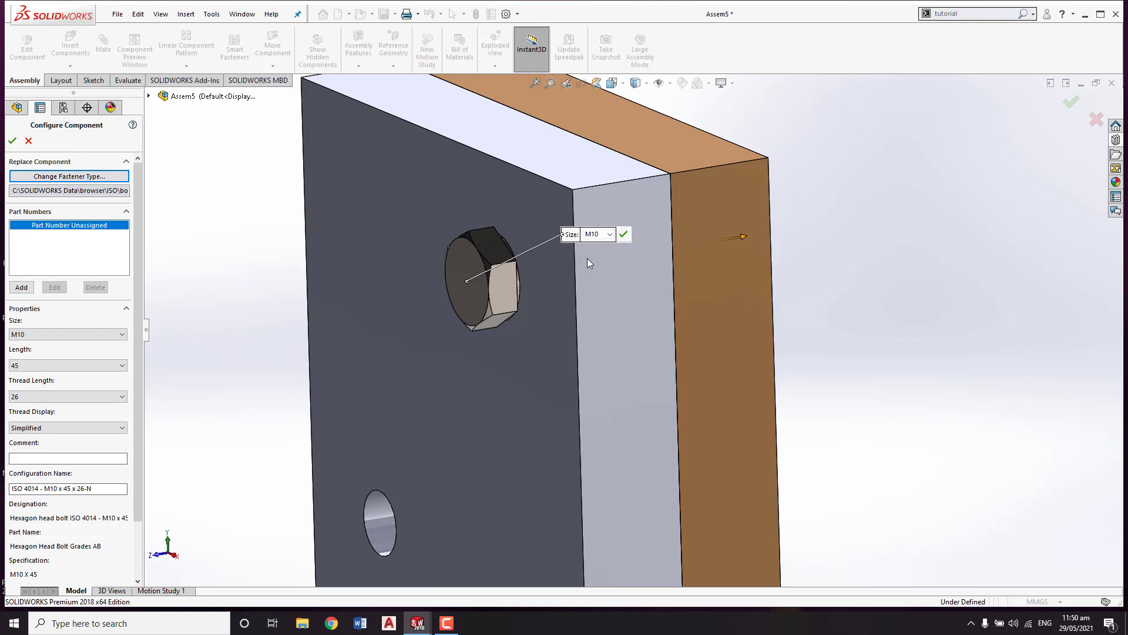
{"action": "left_click", "coordinate": [609, 234]}
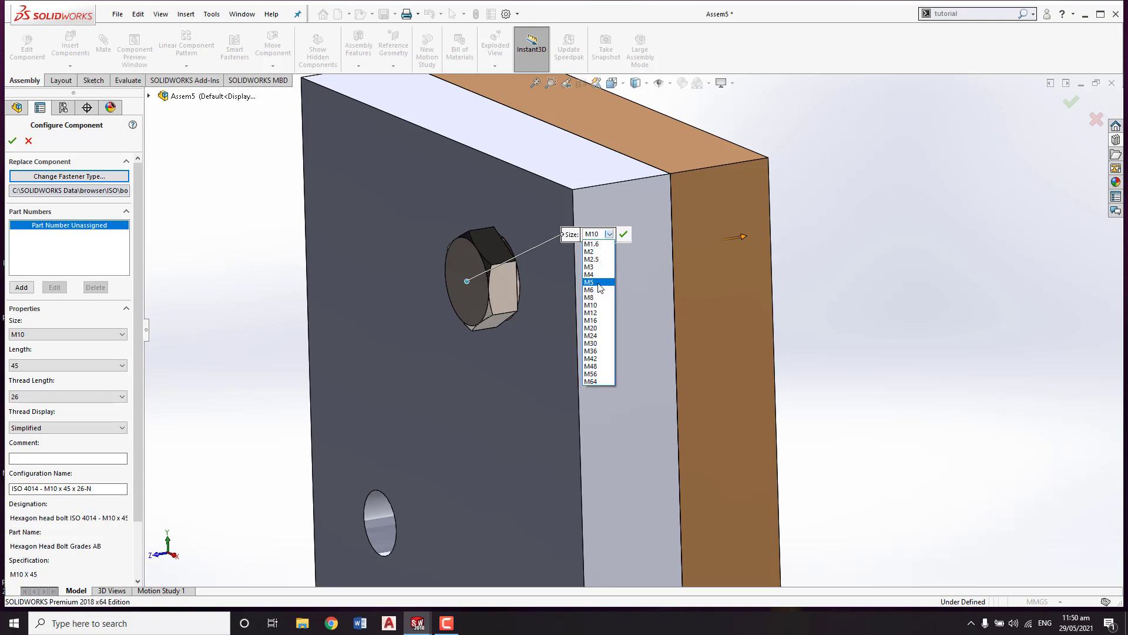
{"action": "left_click", "coordinate": [605, 315]}
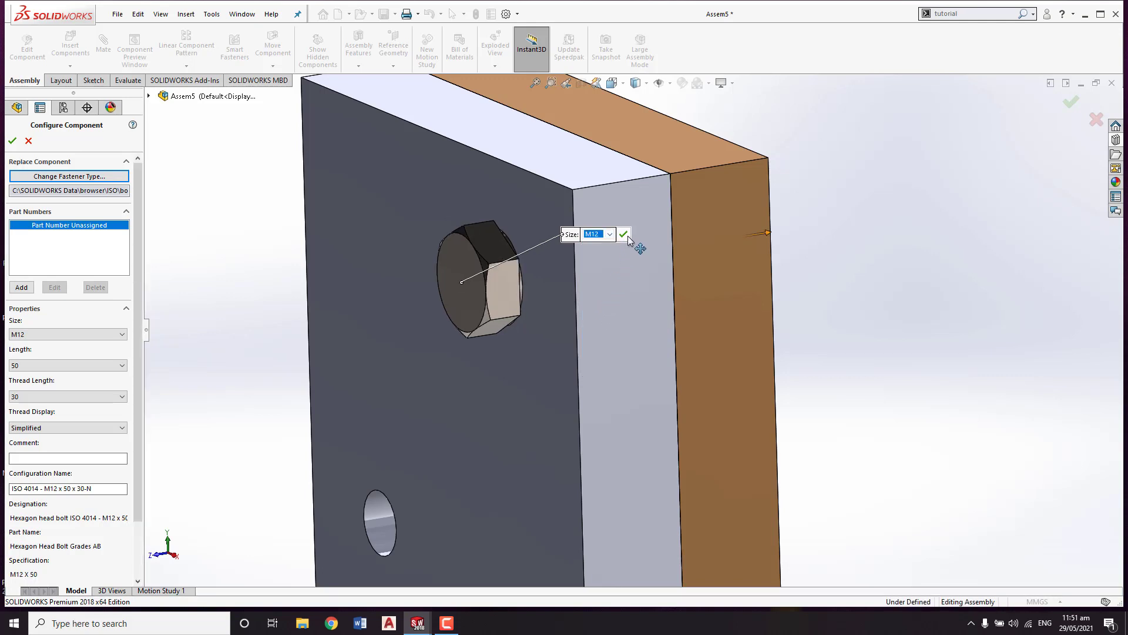
{"action": "key", "text": "Return"}
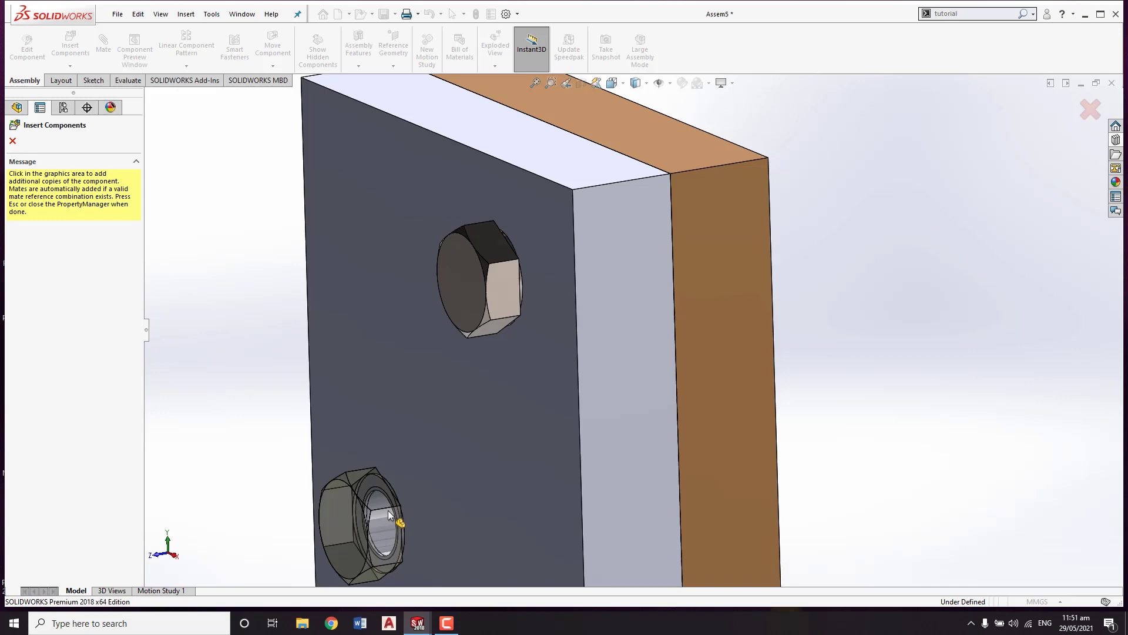
- Place a second M12 bolt in the lower hole, then stop inserting copies
{"action": "left_click", "coordinate": [420, 488]}
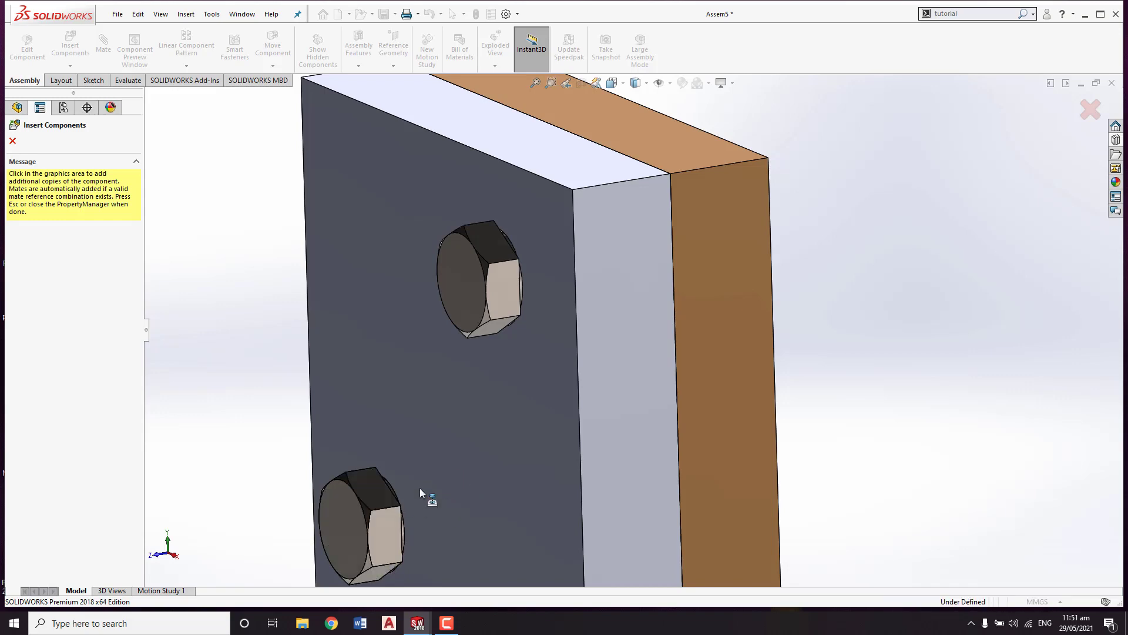
{"action": "mouse_move", "coordinate": [680, 467]}
{"action": "middle_mouse_down"}
{"action": "mouse_move", "coordinate": [597, 486]}
{"action": "mouse_move", "coordinate": [652, 482]}
{"action": "middle_mouse_up"}
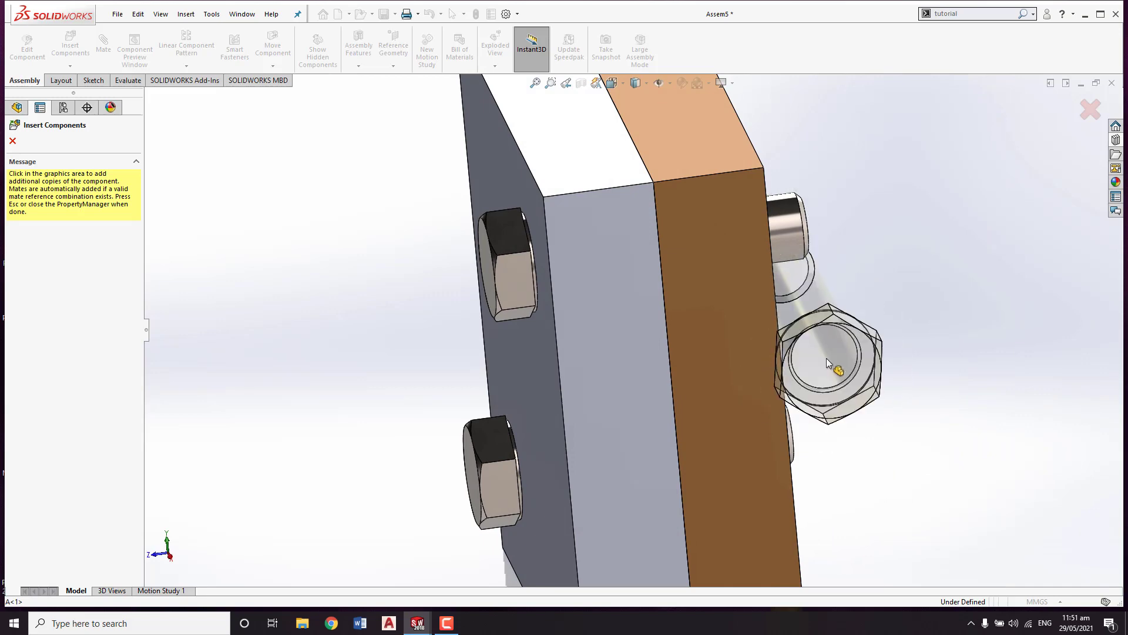
{"action": "middle_click_drag", "start_coordinate": [826, 358], "coordinate": [823, 357]}
{"action": "scroll", "coordinate": [823, 358], "scroll_direction": "down", "scroll_amount": 2}
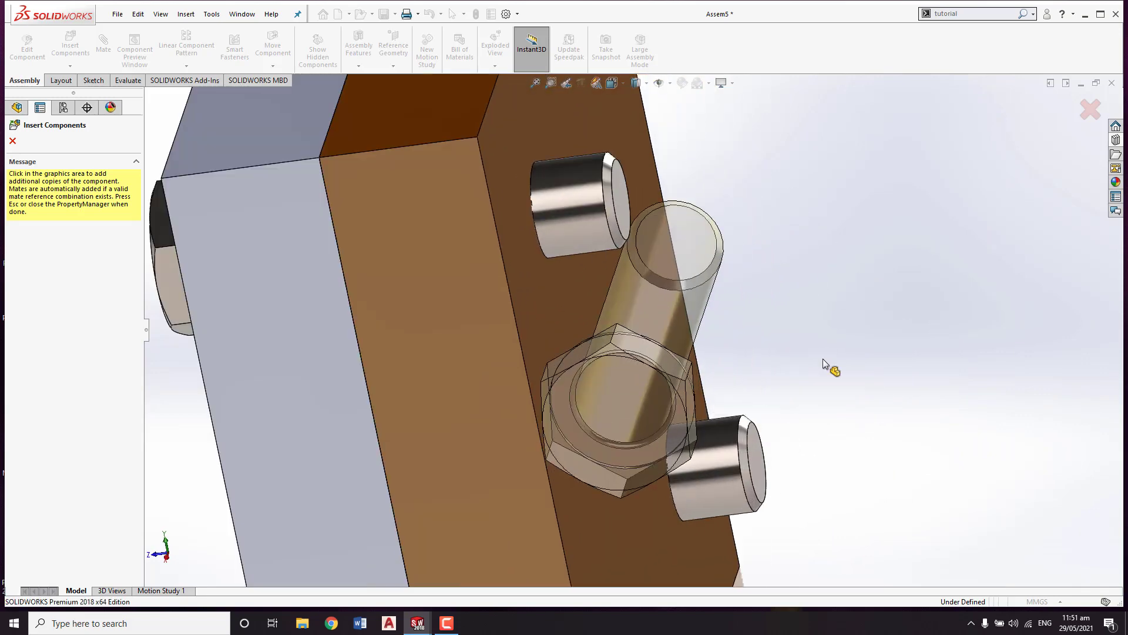
{"action": "scroll", "coordinate": [823, 358], "scroll_direction": "up", "scroll_amount": 2}
{"action": "scroll", "coordinate": [823, 359], "scroll_direction": "up", "scroll_amount": 2}
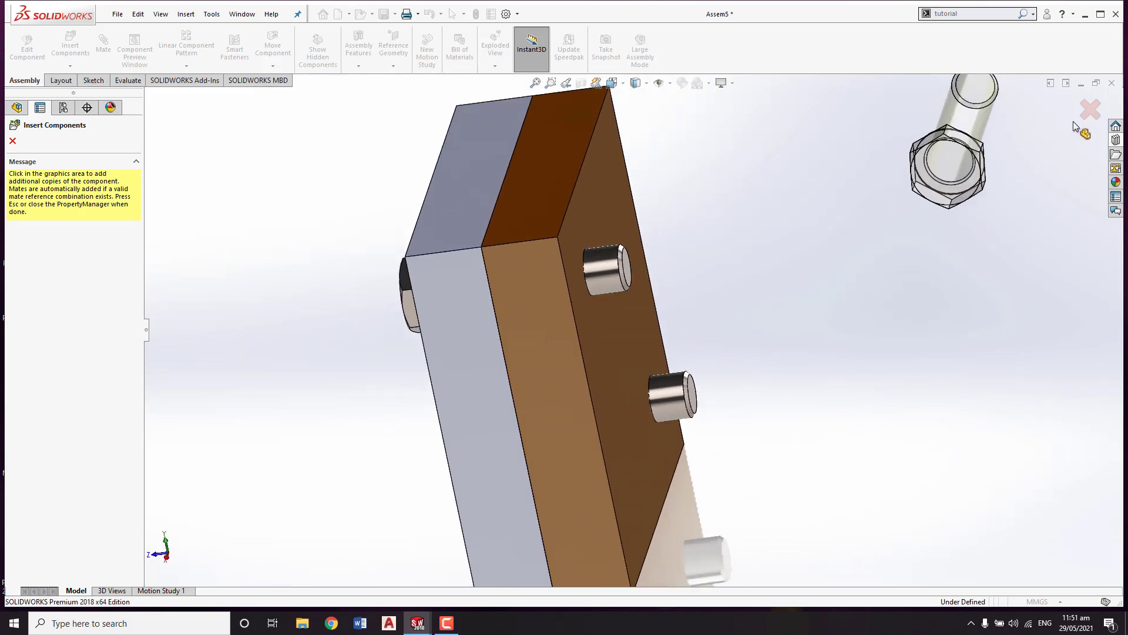
{"action": "left_click", "coordinate": [1091, 110]}
{"action": "mouse_move", "coordinate": [860, 311]}
{"action": "middle_mouse_down"}
{"action": "mouse_move", "coordinate": [796, 327]}
{"action": "mouse_move", "coordinate": [826, 295]}
{"action": "middle_mouse_up"}
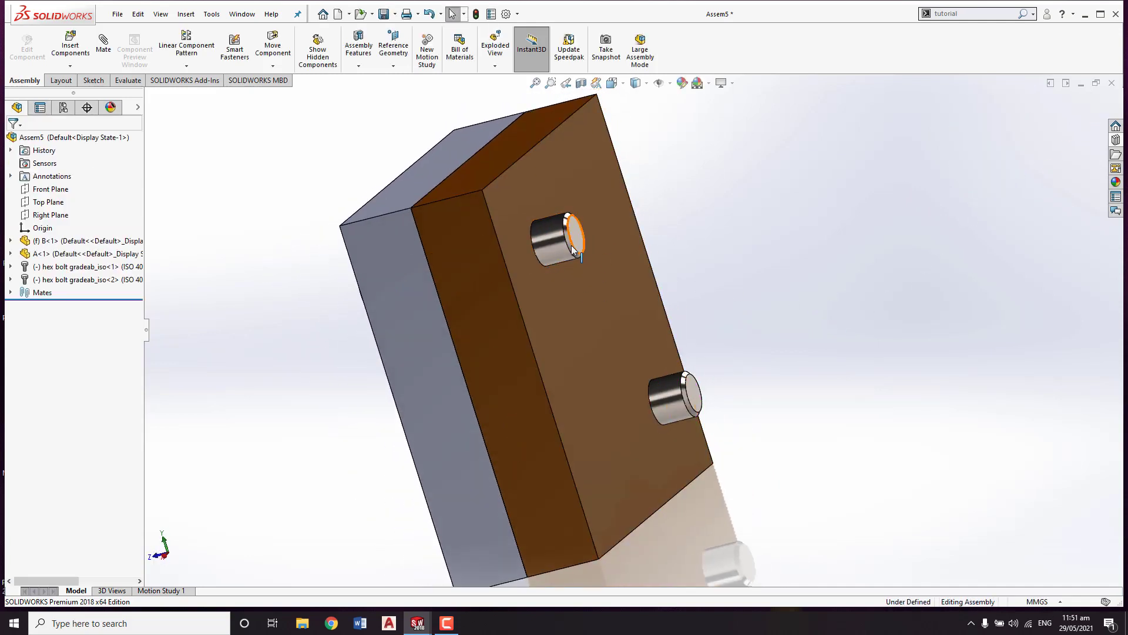
- Browse the Design Library Toolbox to the ISO Nuts > Hex Nuts folder
{"action": "left_click", "coordinate": [1117, 141]}
{"action": "left_click", "coordinate": [979, 118]}
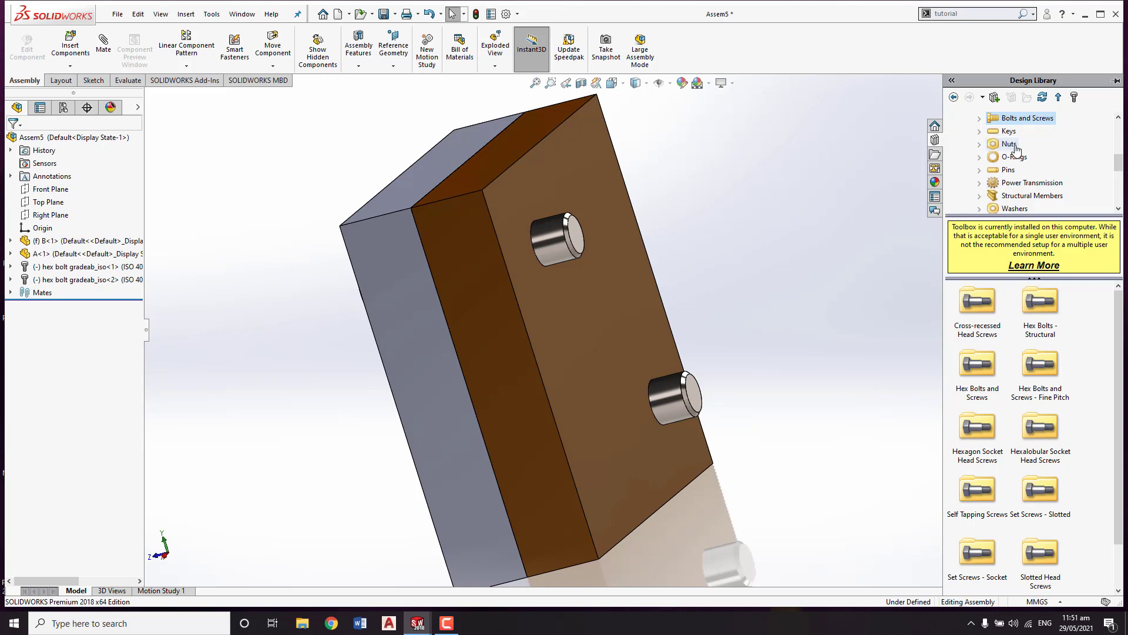
{"action": "left_click", "coordinate": [1014, 145]}
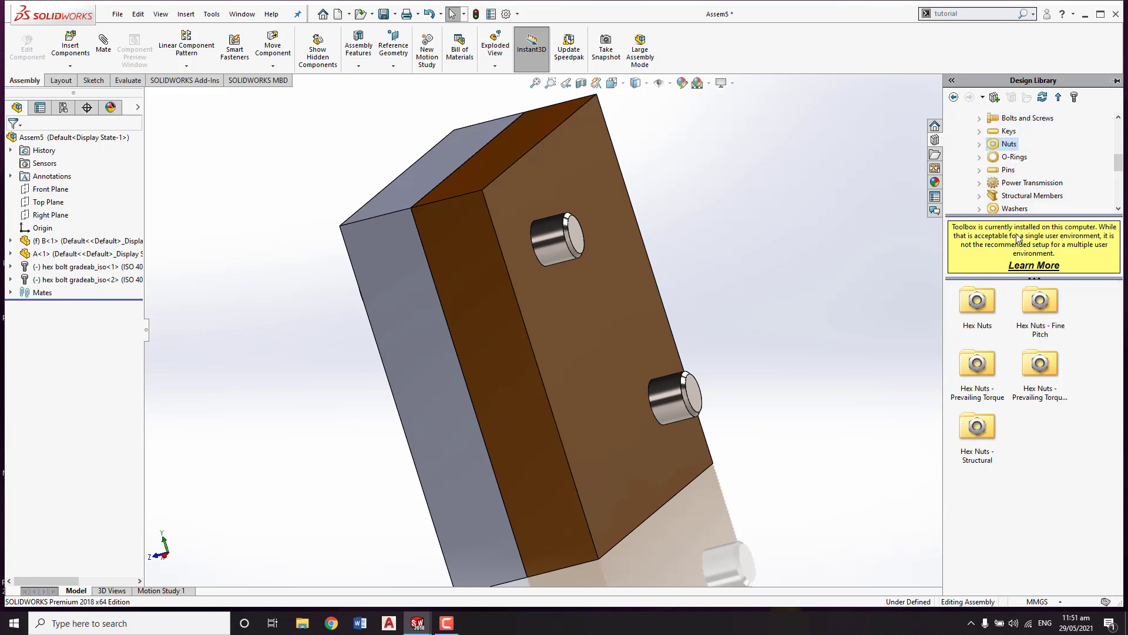
{"action": "double_click", "coordinate": [971, 302]}
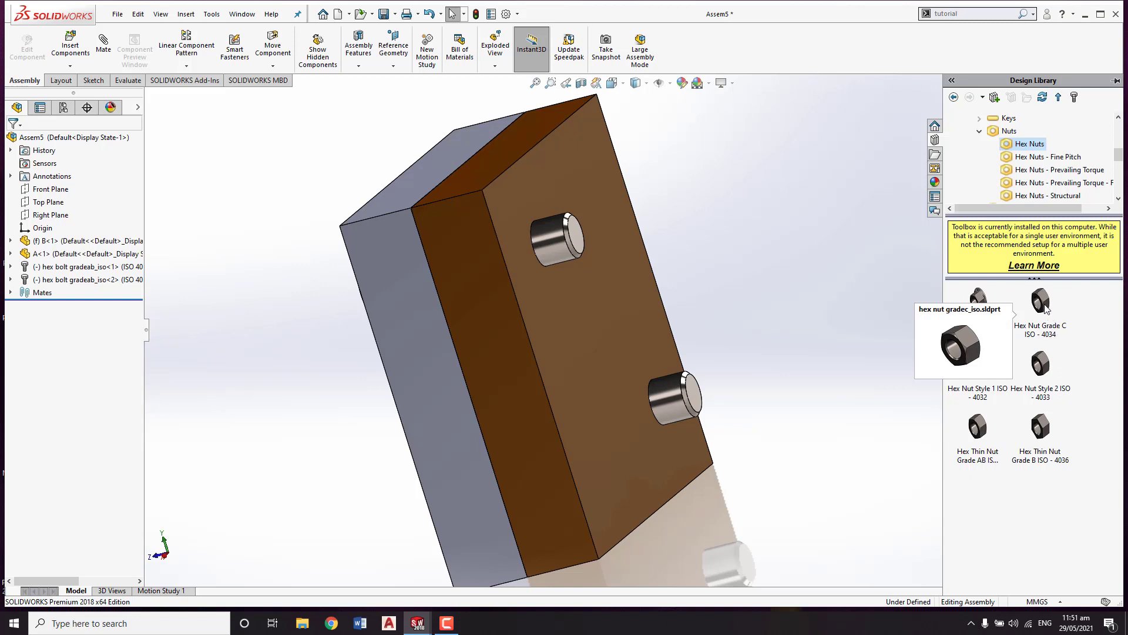
- Place M12 Hex Nut Grade C nuts on the upper and lower bolt ends
{"action": "left_click_drag", "start_coordinate": [1045, 305], "coordinate": [561, 269]}
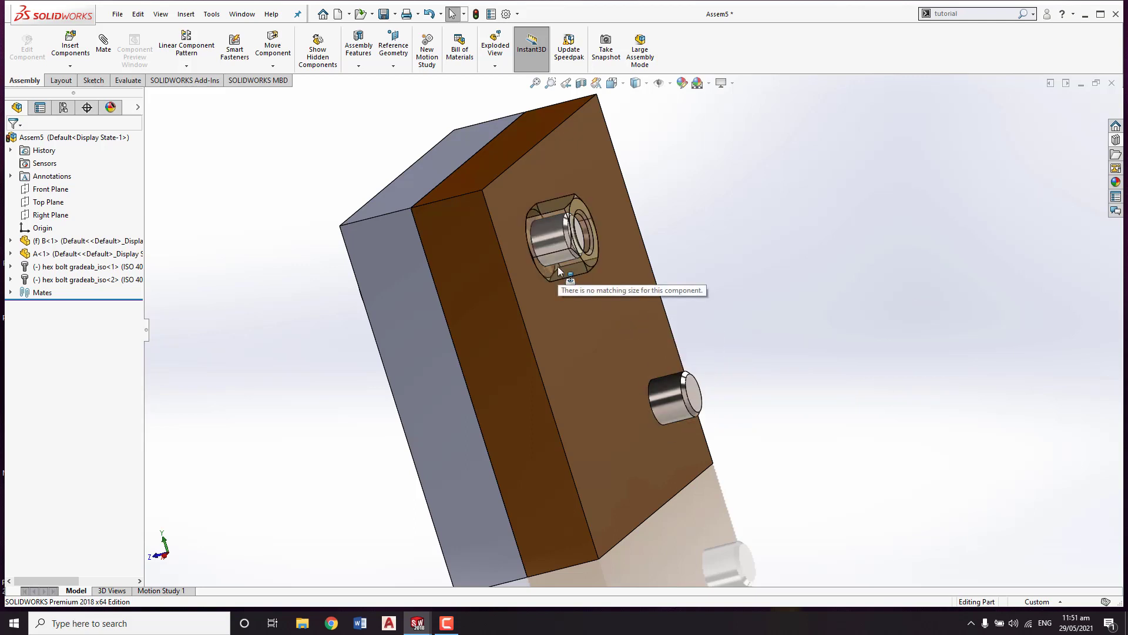
{"action": "left_click_drag", "start_coordinate": [558, 266], "coordinate": [558, 267]}
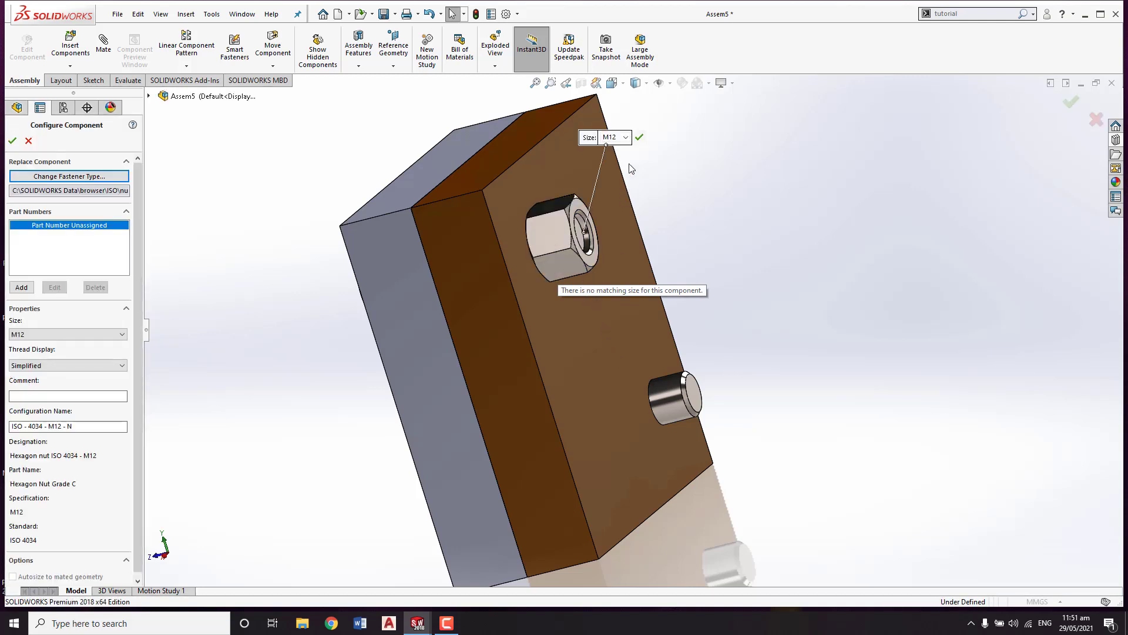
{"action": "left_click", "coordinate": [640, 137]}
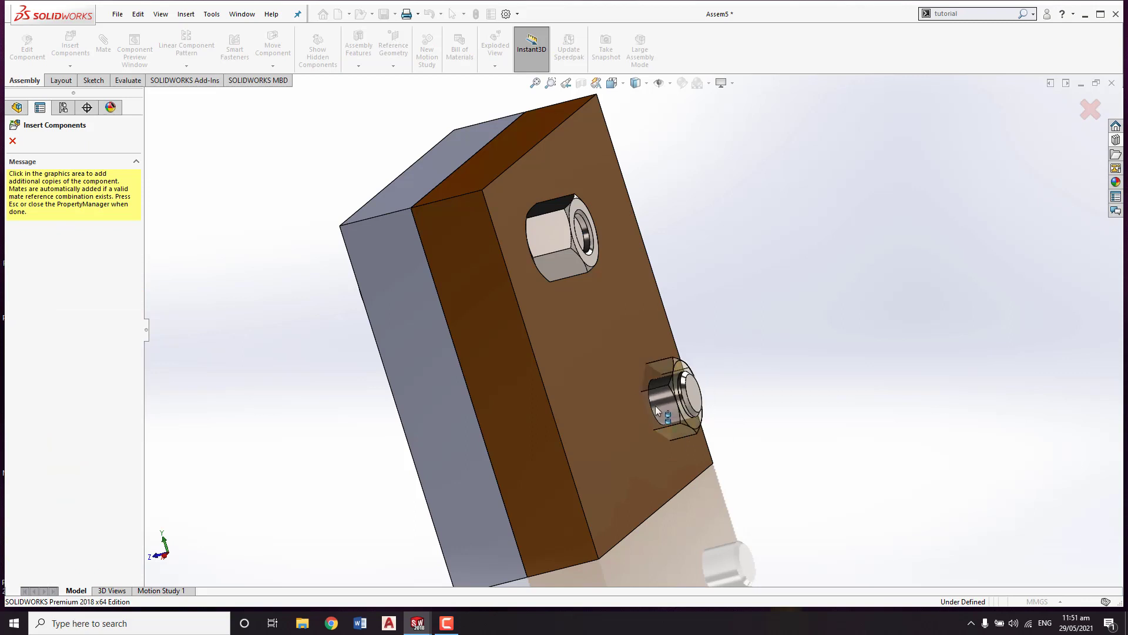
{"action": "key", "text": "Left"}
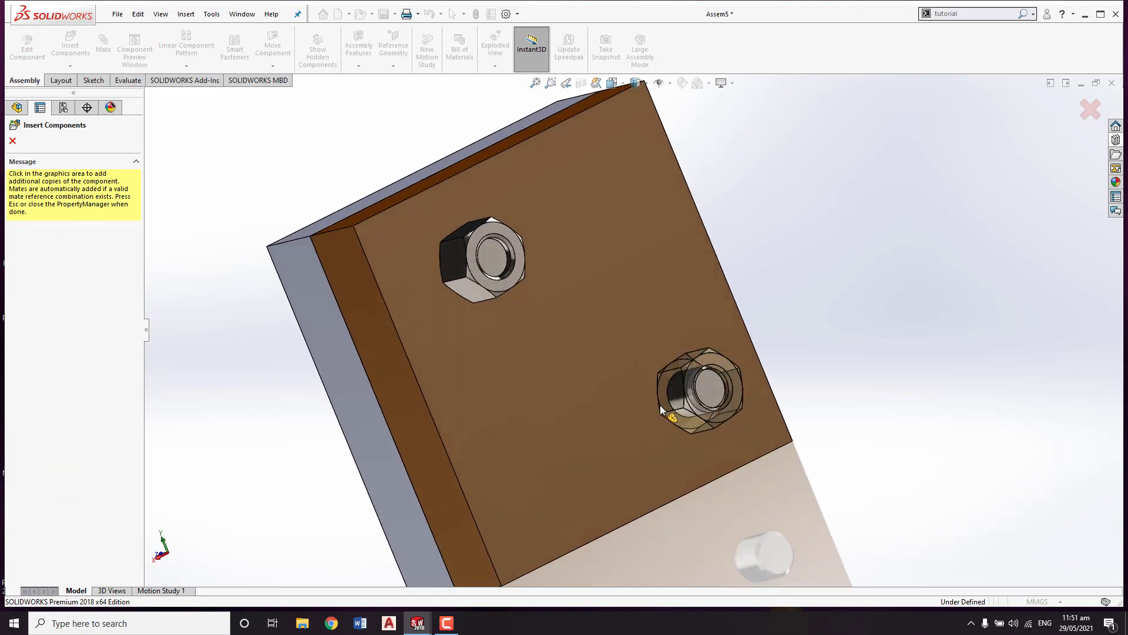
{"action": "left_click", "coordinate": [660, 404]}
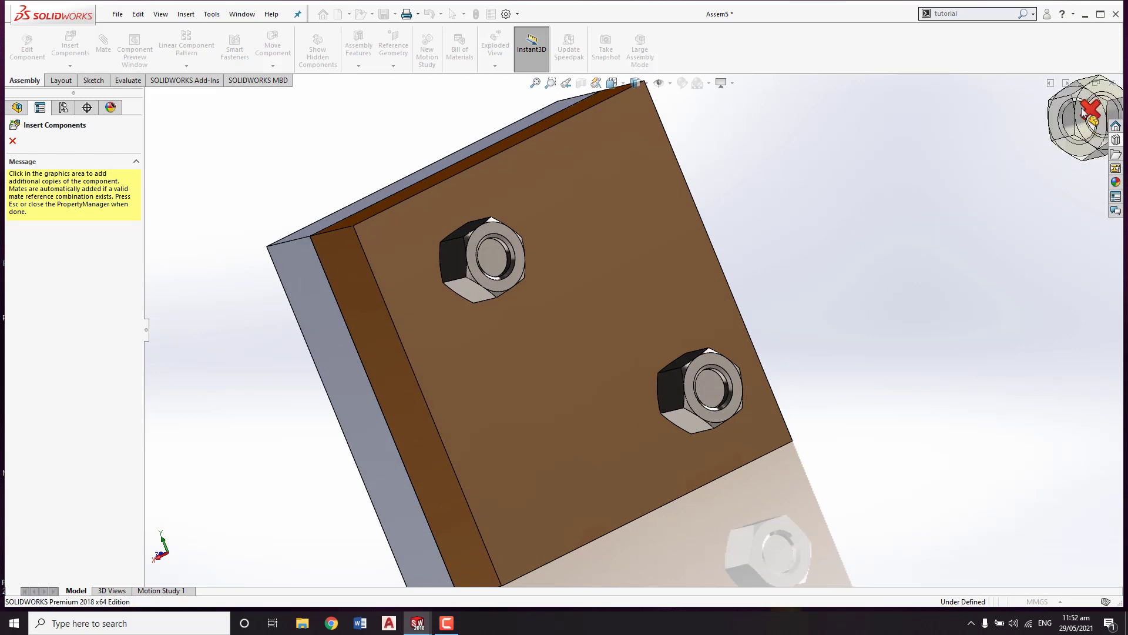
{"action": "left_click", "coordinate": [1090, 109]}
{"action": "scroll", "coordinate": [687, 340], "scroll_direction": "down", "scroll_amount": 2}
{"action": "scroll", "coordinate": [687, 341], "scroll_direction": "up", "scroll_amount": 4}
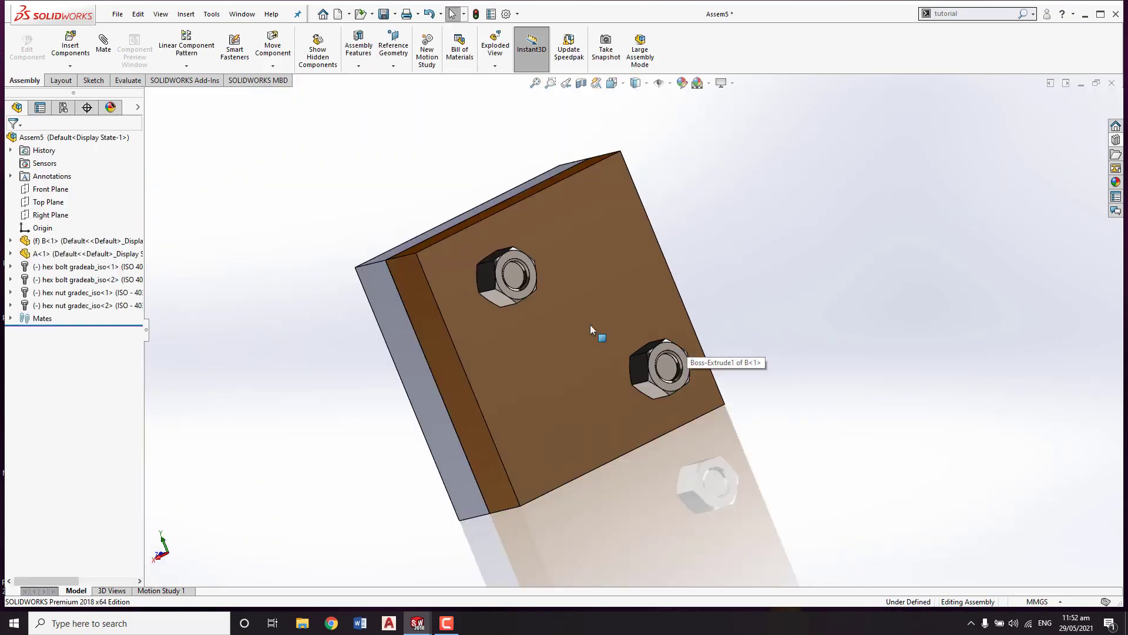
{"action": "mouse_move", "coordinate": [593, 323]}
{"action": "middle_mouse_down"}
{"action": "mouse_move", "coordinate": [695, 286]}
{"action": "mouse_move", "coordinate": [547, 282]}
{"action": "middle_mouse_up"}
{"action": "scroll", "coordinate": [545, 286], "scroll_direction": "down", "scroll_amount": 2}
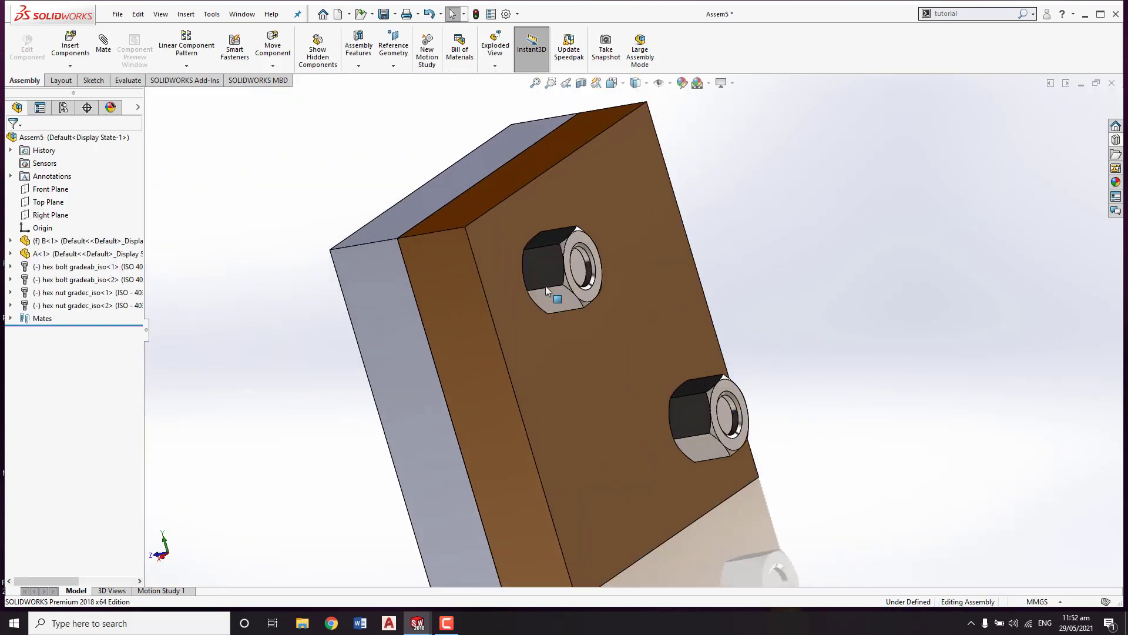
{"action": "scroll", "coordinate": [546, 280], "scroll_direction": "up", "scroll_amount": 2}
{"action": "scroll", "coordinate": [562, 304], "scroll_direction": "down", "scroll_amount": 2}
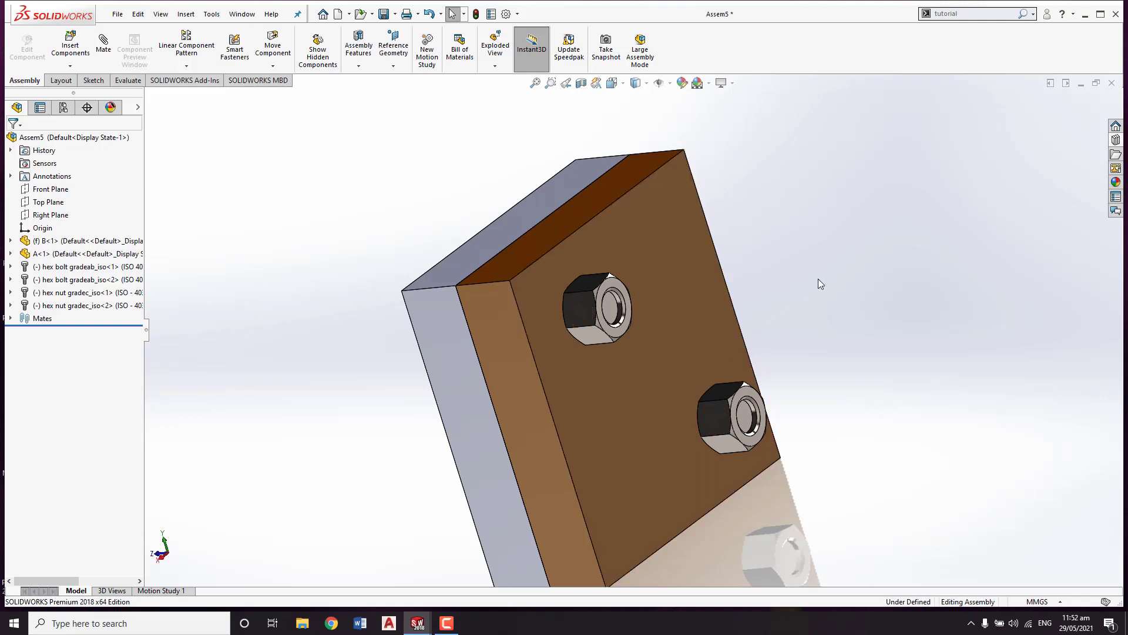
{"action": "mouse_move", "coordinate": [818, 279]}
{"action": "middle_mouse_down"}
{"action": "mouse_move", "coordinate": [830, 302]}
{"action": "mouse_move", "coordinate": [830, 292]}
{"action": "middle_mouse_up"}
{"action": "key", "text": "Escape"}
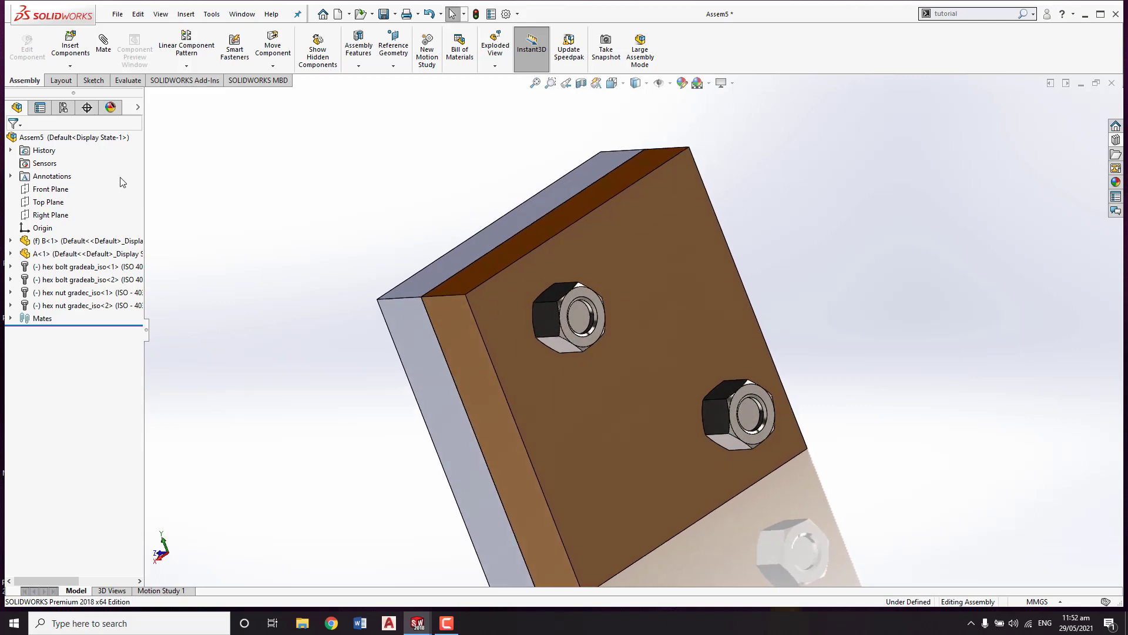
- Change hex bolt<1>'s Toolbox length from 50 to 60 mm
{"action": "right_click", "coordinate": [69, 272]}
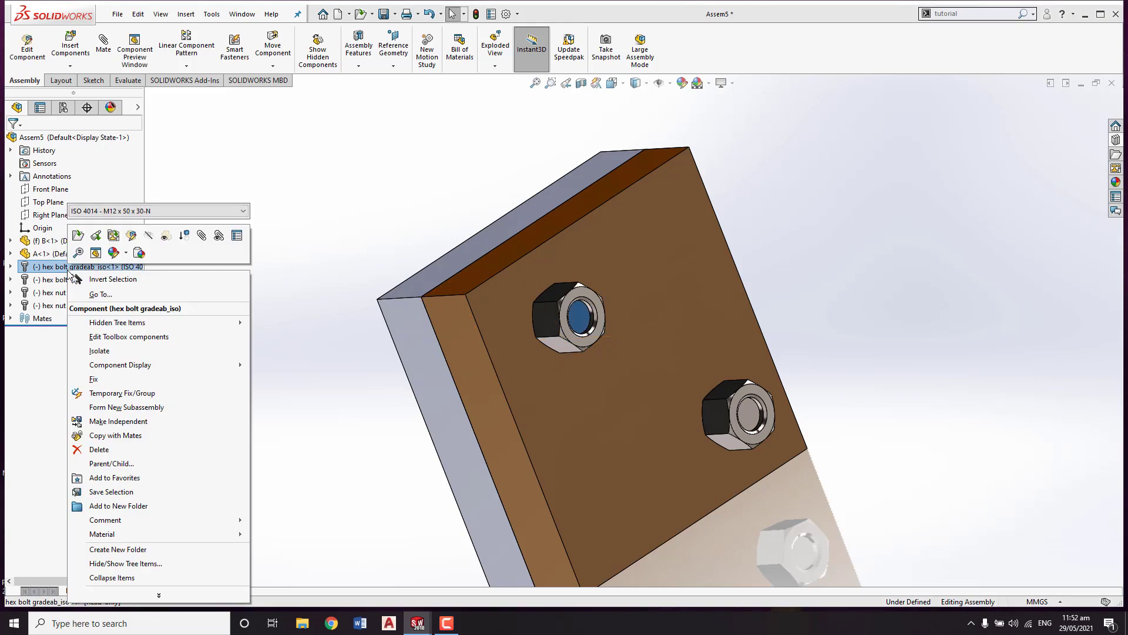
{"action": "left_click", "coordinate": [161, 339]}
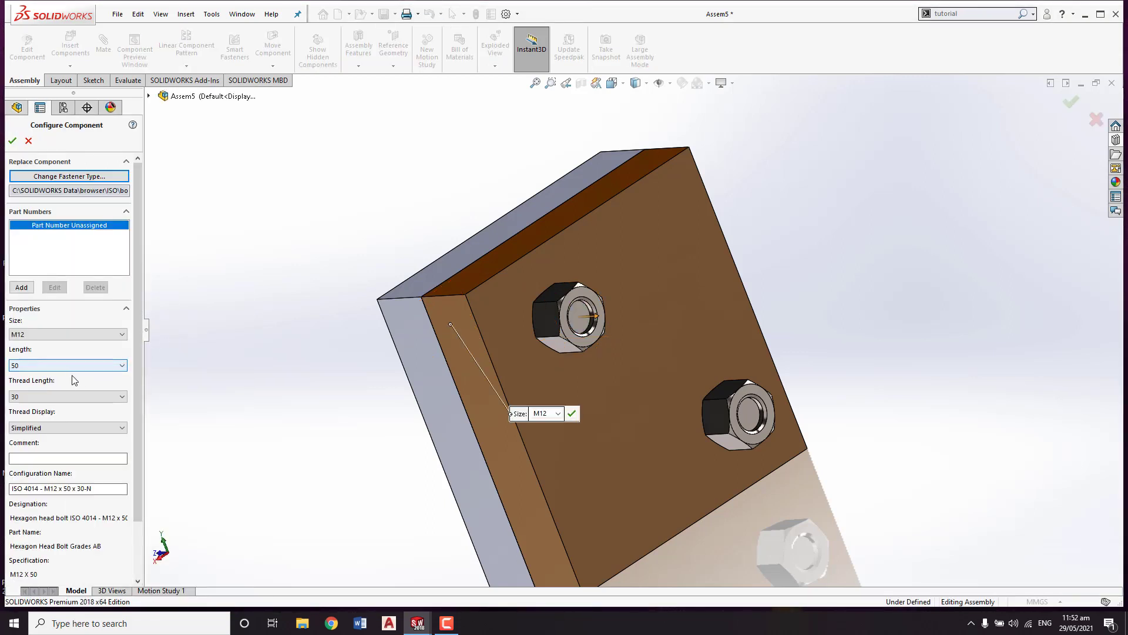
{"action": "left_click", "coordinate": [60, 367]}
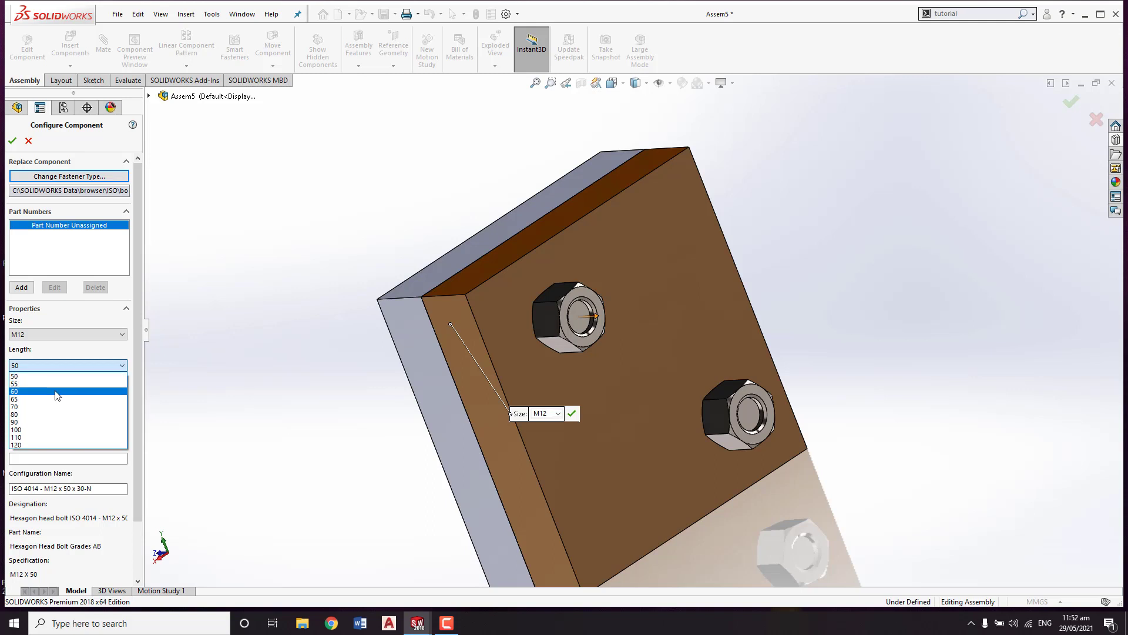
{"action": "left_click", "coordinate": [60, 391]}
{"action": "left_click", "coordinate": [12, 140]}
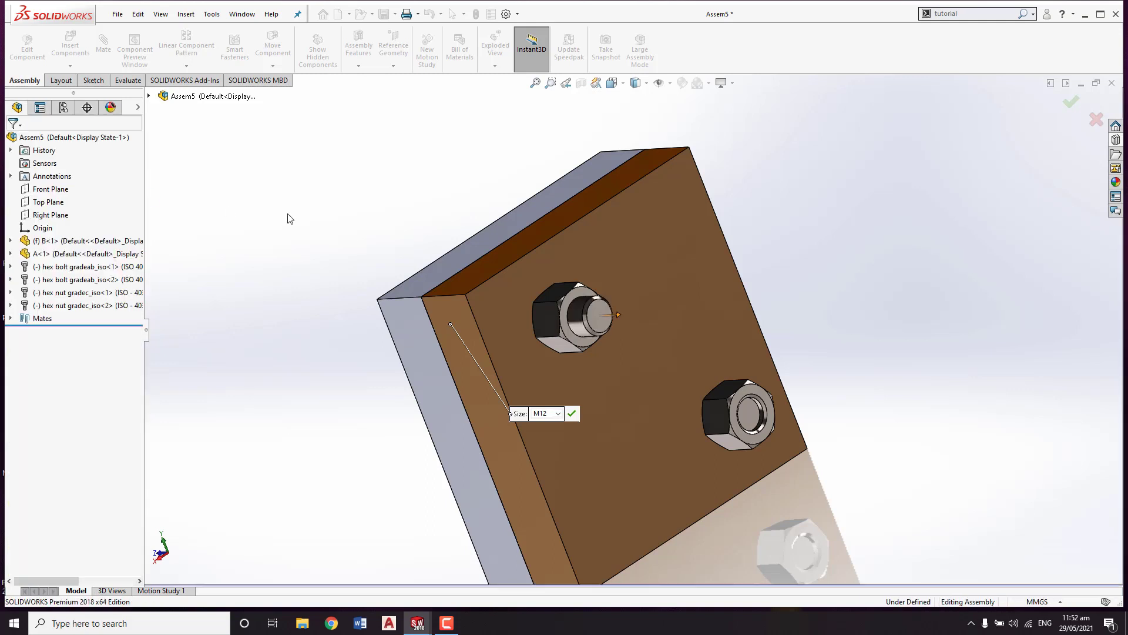
{"action": "mouse_move", "coordinate": [244, 295]}
{"action": "middle_mouse_down"}
{"action": "mouse_move", "coordinate": [259, 254]}
{"action": "mouse_move", "coordinate": [389, 252]}
{"action": "mouse_move", "coordinate": [283, 282]}
{"action": "middle_mouse_up"}
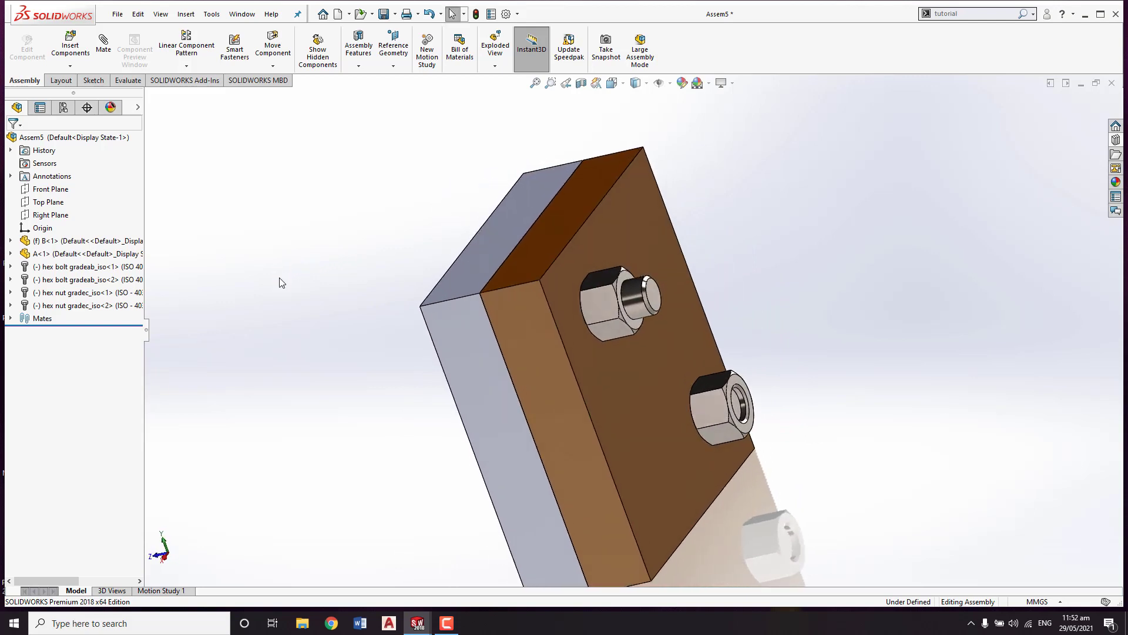
- Change hex bolt<2>'s Toolbox length to 60 mm to match the upper bolt
{"action": "right_click", "coordinate": [97, 282]}
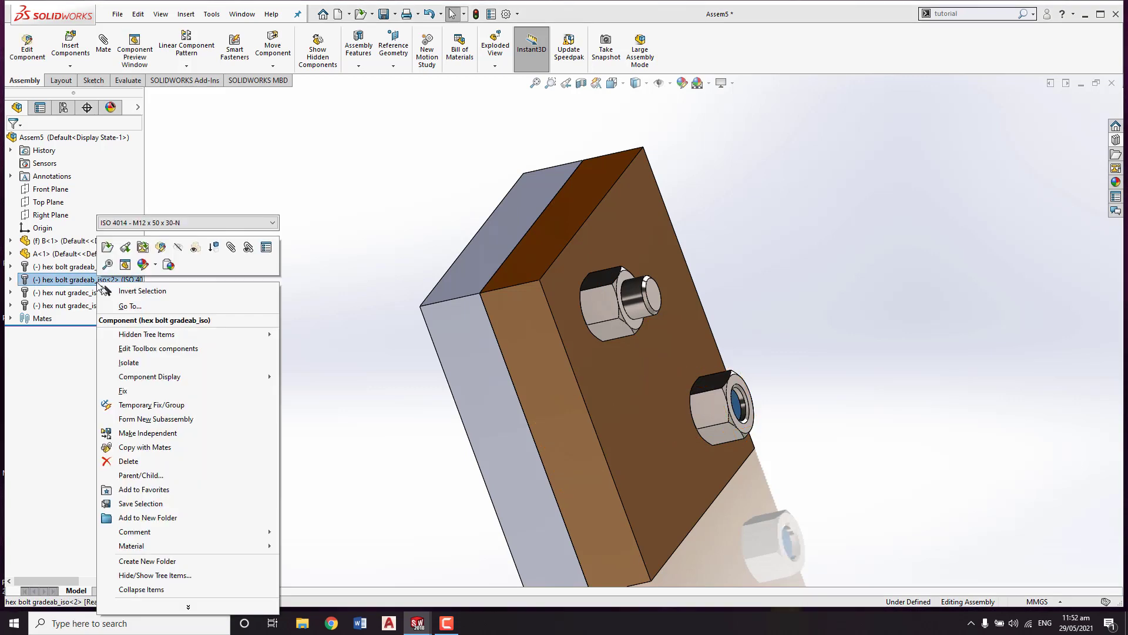
{"action": "left_click", "coordinate": [179, 353]}
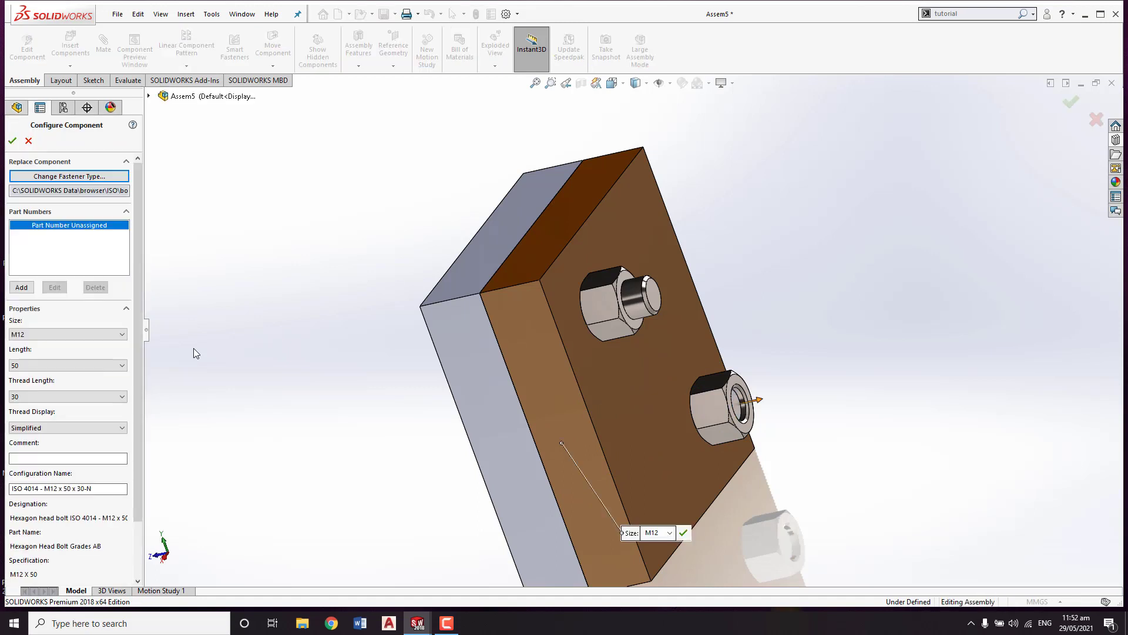
{"action": "left_click", "coordinate": [79, 366]}
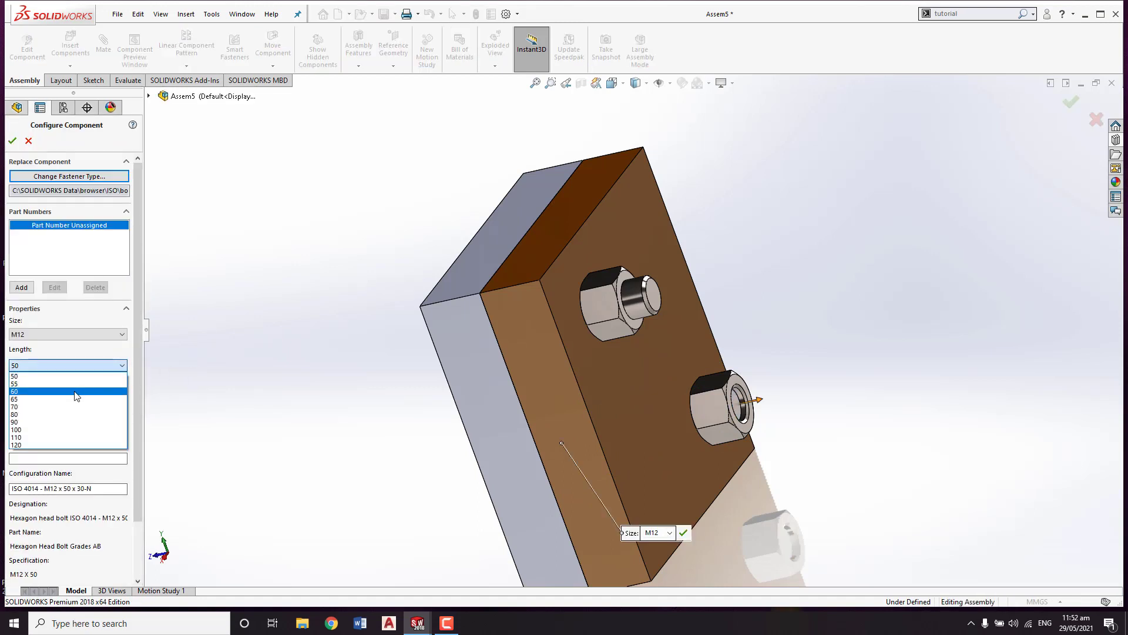
{"action": "left_click", "coordinate": [76, 391]}
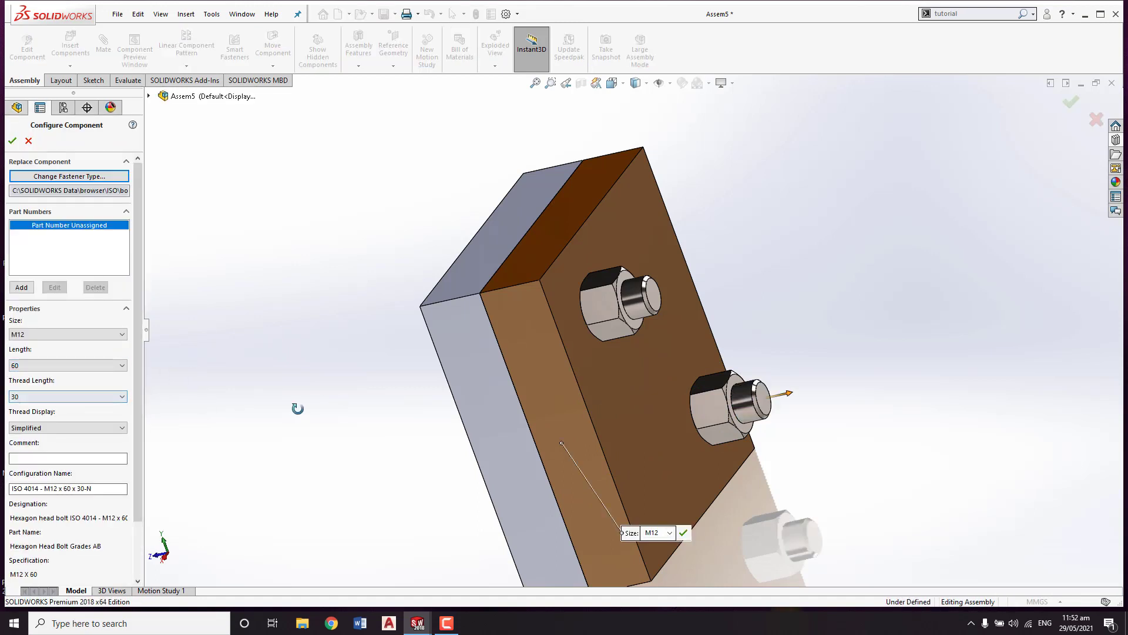
{"action": "mouse_move", "coordinate": [298, 409]}
{"action": "middle_mouse_down"}
{"action": "mouse_move", "coordinate": [408, 382]}
{"action": "mouse_move", "coordinate": [304, 395]}
{"action": "middle_mouse_up"}
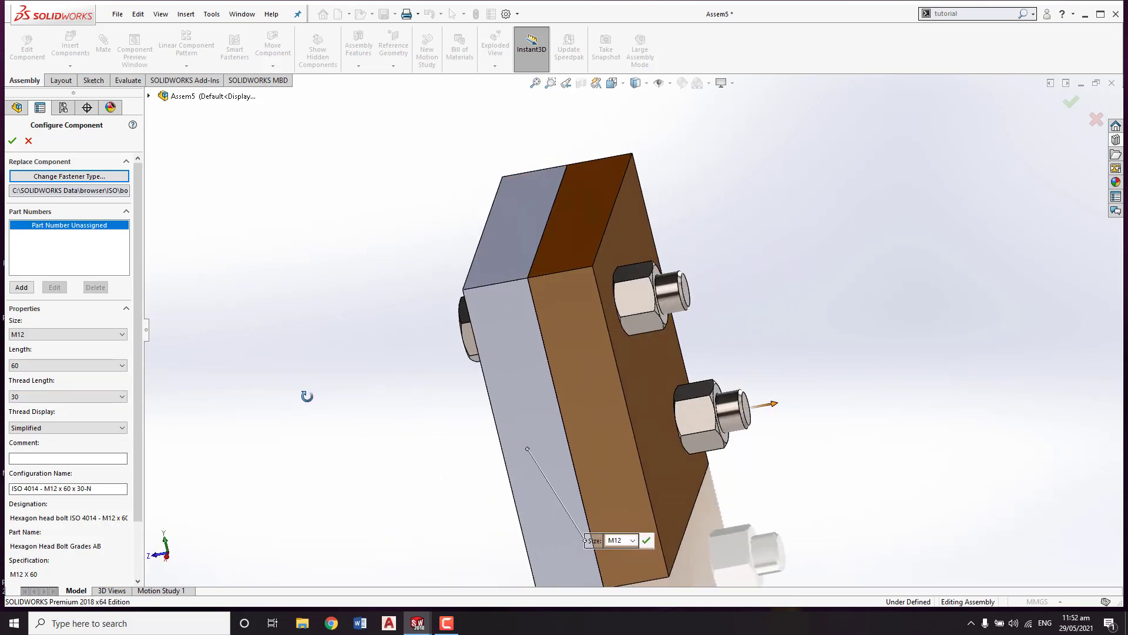
{"action": "key", "text": "Return"}
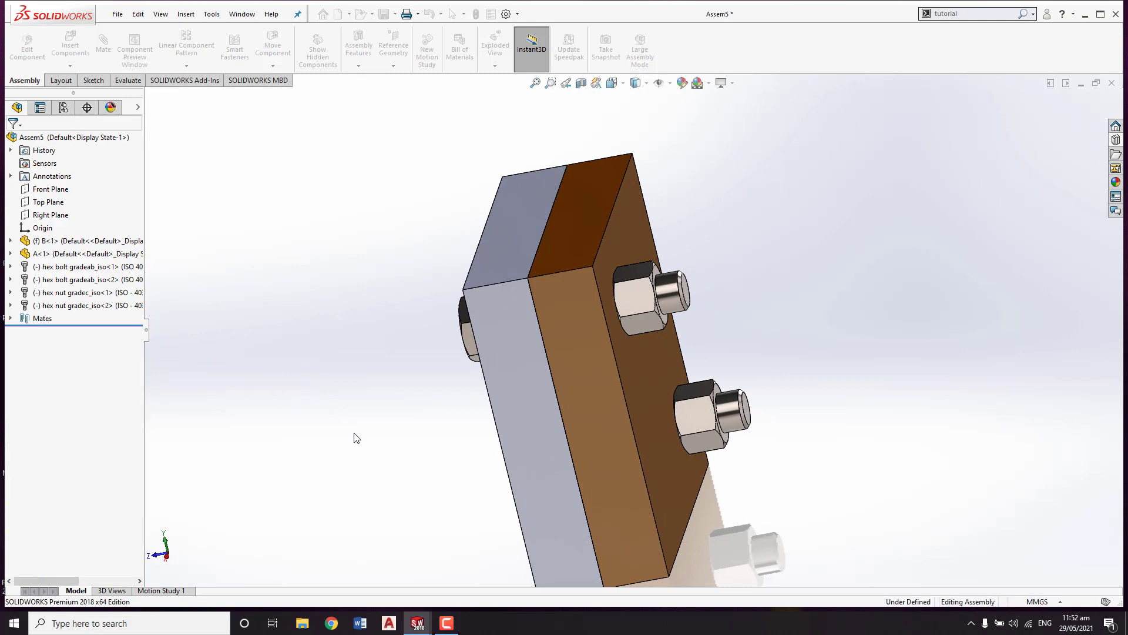
{"action": "mouse_move", "coordinate": [352, 436]}
{"action": "middle_mouse_down"}
{"action": "mouse_move", "coordinate": [449, 403]}
{"action": "mouse_move", "coordinate": [429, 433]}
{"action": "middle_mouse_up"}
{"action": "mouse_move", "coordinate": [664, 408]}
{"action": "middle_mouse_down", "text": "ctrl"}
{"action": "mouse_move", "coordinate": [581, 392]}
{"action": "mouse_move", "coordinate": [579, 403]}
{"action": "mouse_move", "coordinate": [542, 404]}
{"action": "mouse_move", "coordinate": [499, 432]}
{"action": "mouse_move", "coordinate": [543, 417]}
{"action": "mouse_move", "coordinate": [576, 383]}
{"action": "mouse_move", "coordinate": [611, 372]}
{"action": "mouse_move", "coordinate": [610, 383]}
{"action": "middle_mouse_up", "text": "ctrl"}
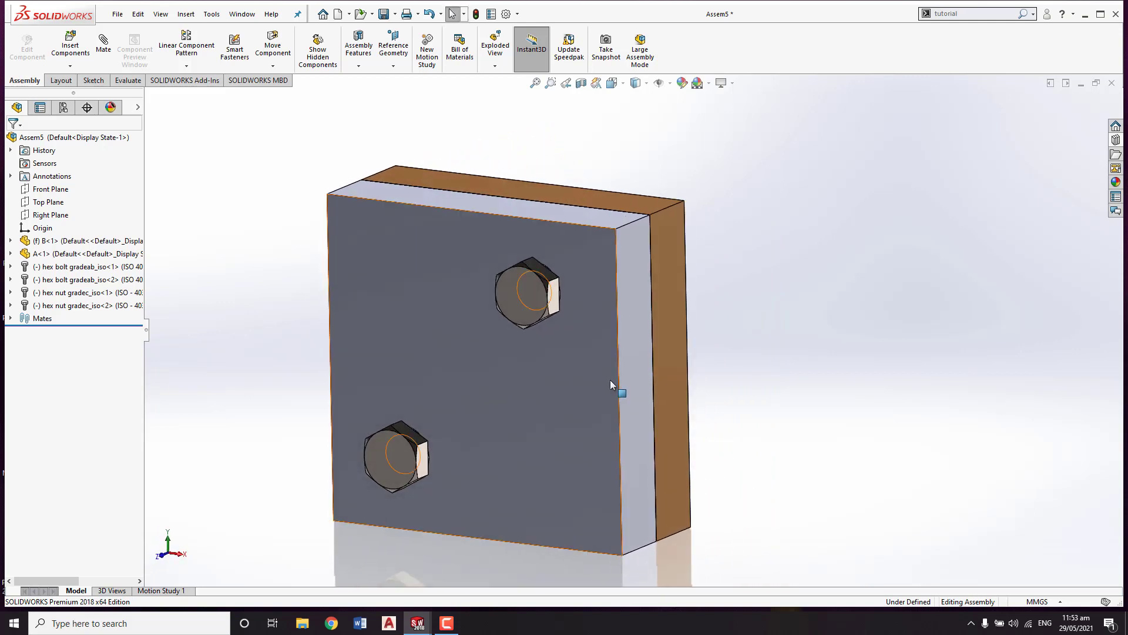
{"action": "scroll", "coordinate": [567, 401], "scroll_direction": "up", "scroll_amount": 3}
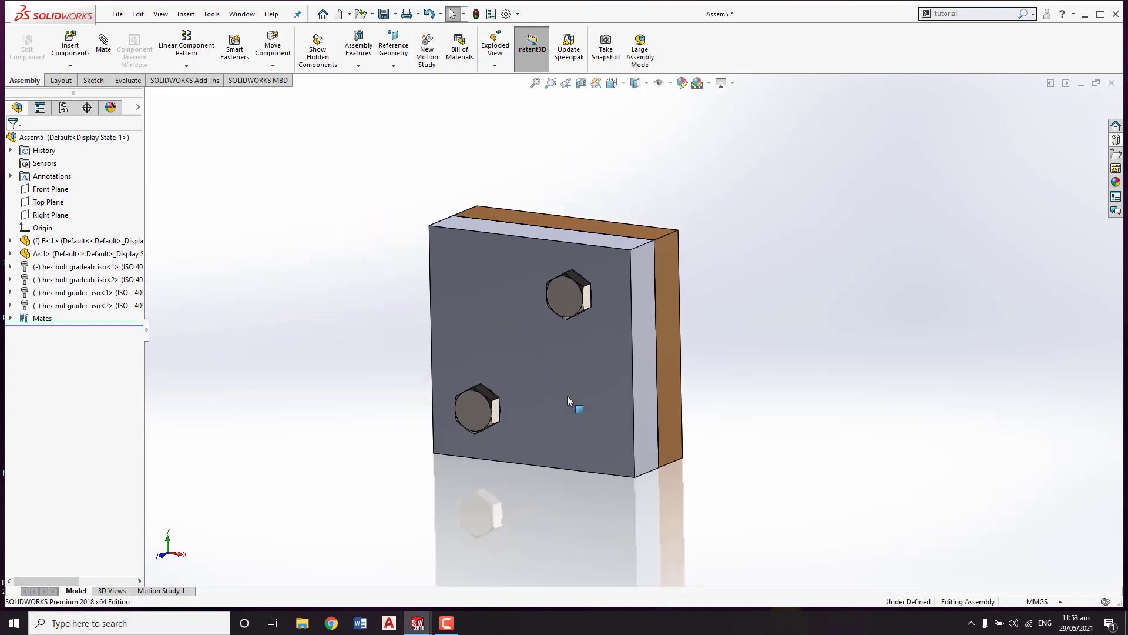